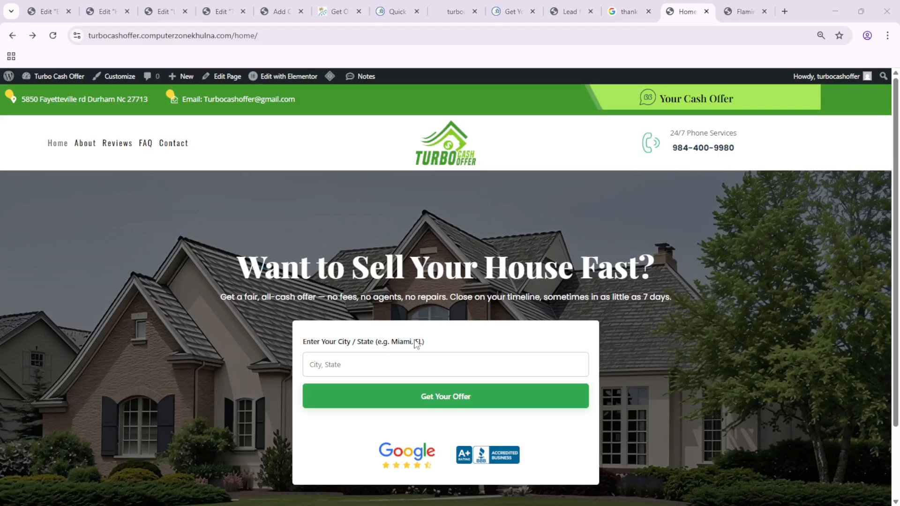
Submit the home page's quick location form with "california" as the city / state
{"action": "left_click", "coordinate": [401, 364]}
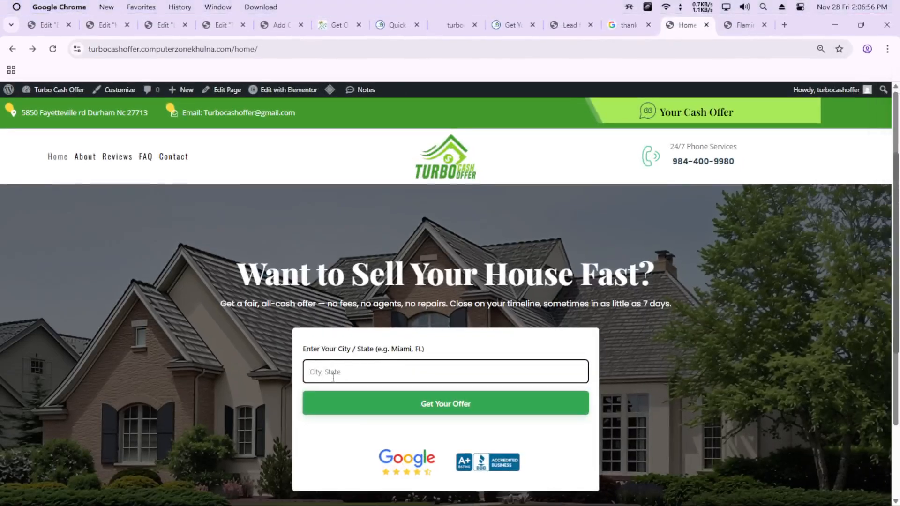
{"action": "left_click", "coordinate": [335, 377]}
{"action": "left_click", "coordinate": [372, 403]}
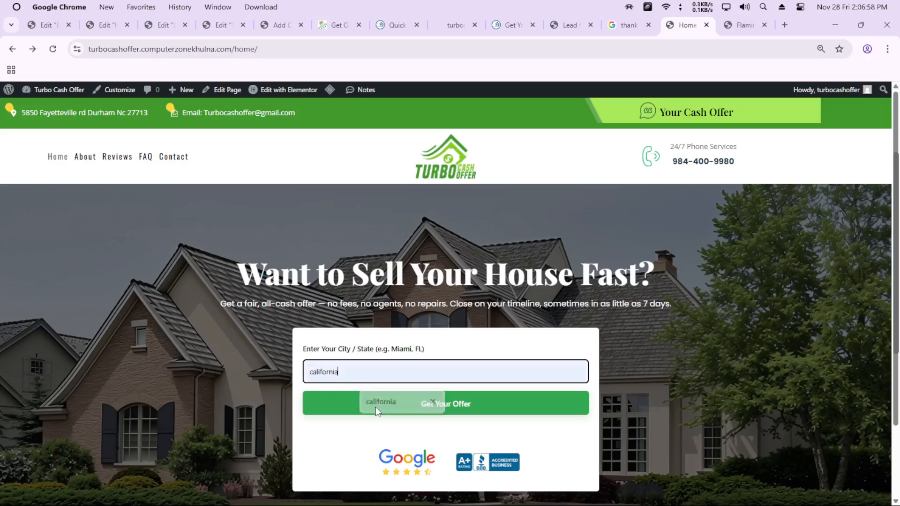
{"action": "left_click", "coordinate": [445, 410]}
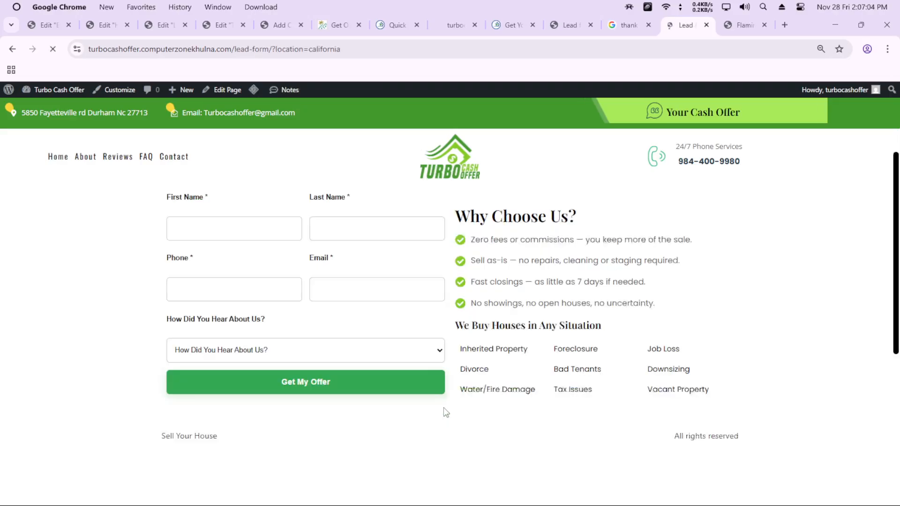
Fill in the lead form's first name, last name, phone and email, choose Google as the referral source, and submit it
{"action": "left_click", "coordinate": [234, 235]}
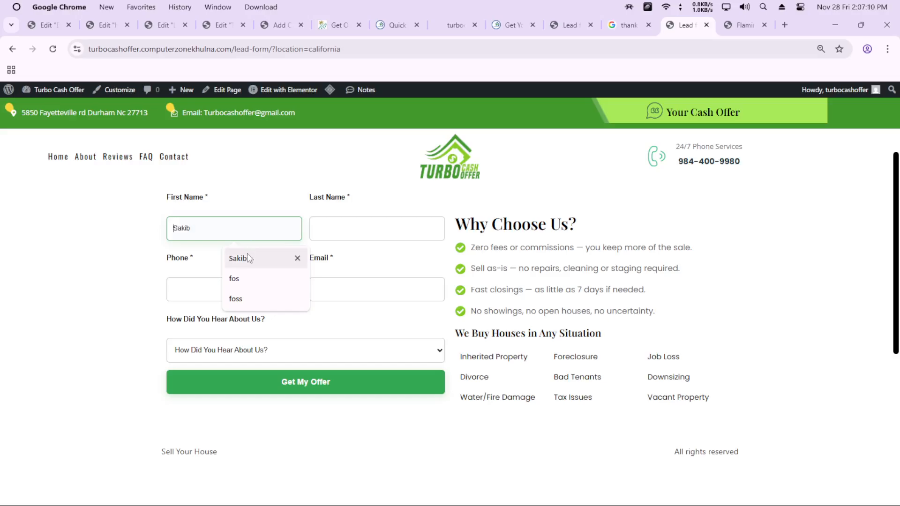
{"action": "left_click", "coordinate": [244, 266]}
{"action": "left_click", "coordinate": [363, 229]}
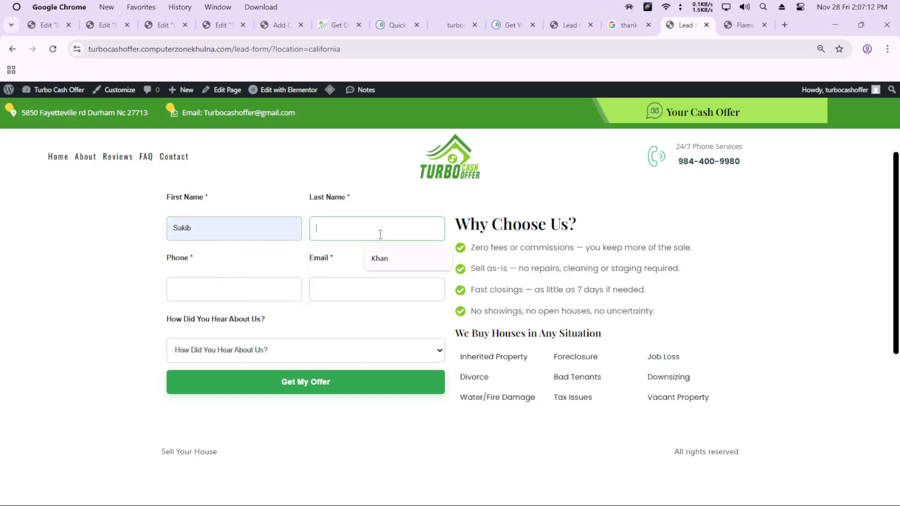
{"action": "left_click", "coordinate": [381, 258]}
{"action": "left_click", "coordinate": [220, 298]}
{"action": "left_click", "coordinate": [242, 322]}
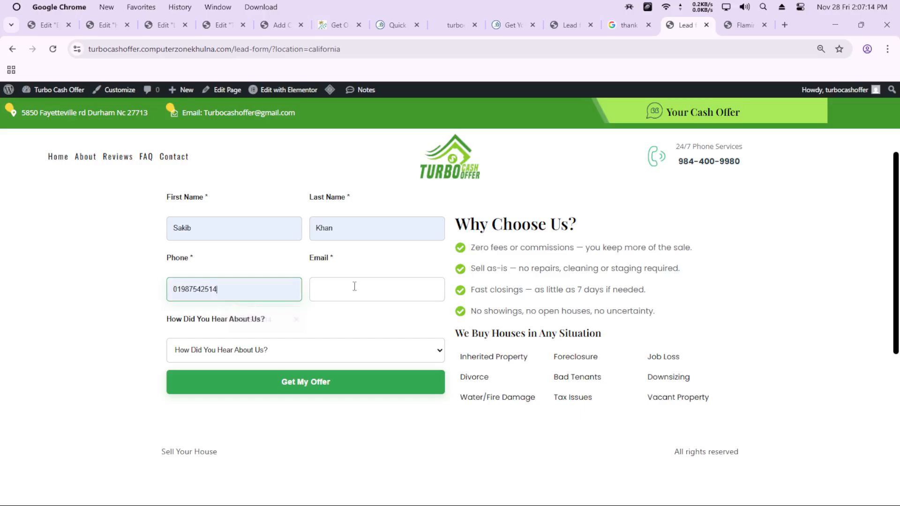
{"action": "left_click", "coordinate": [353, 287]}
{"action": "left_click", "coordinate": [397, 321]}
{"action": "left_click", "coordinate": [221, 352]}
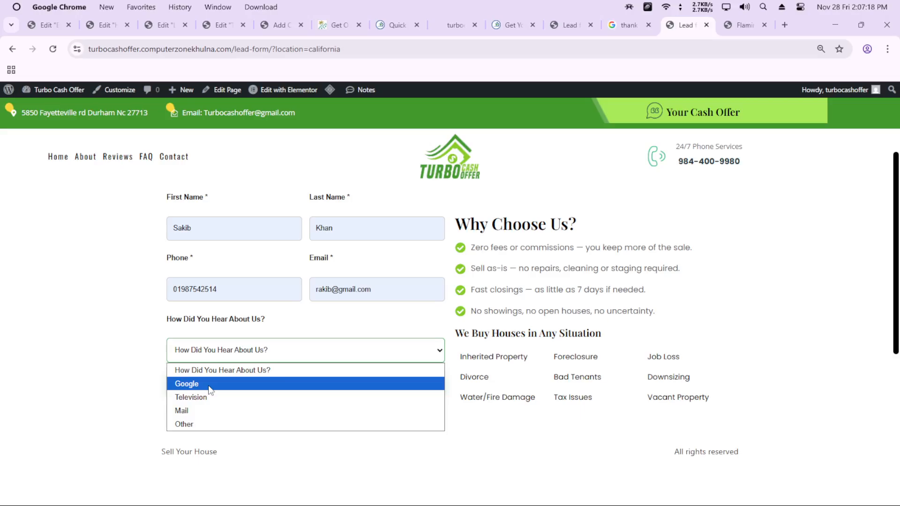
{"action": "left_click", "coordinate": [209, 384]}
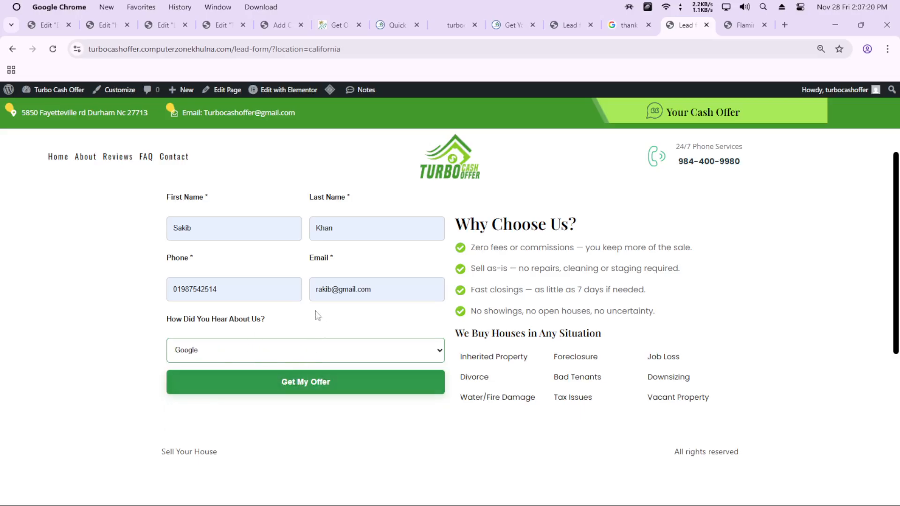
{"action": "left_click", "coordinate": [292, 392]}
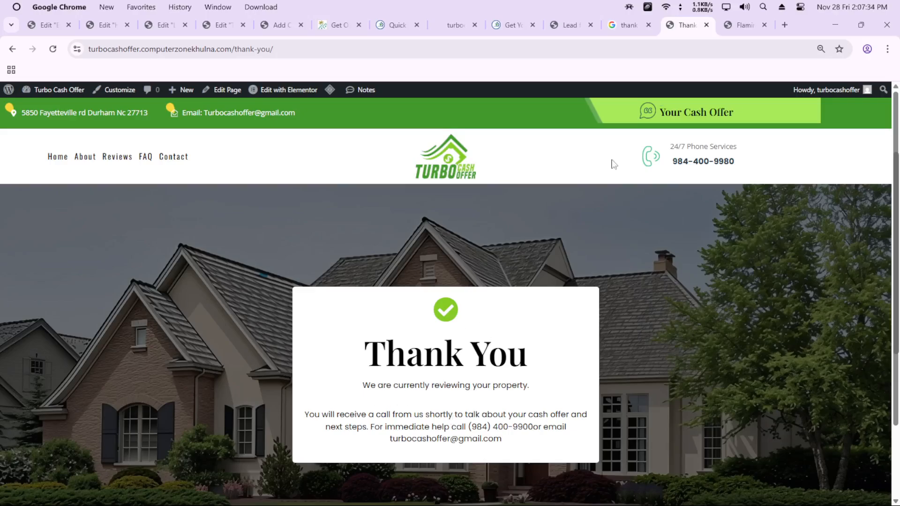
Refresh Flamingo's inbound messages and open the newest Full Lead Form submission to check its recorded fields
{"action": "left_click", "coordinate": [733, 26]}
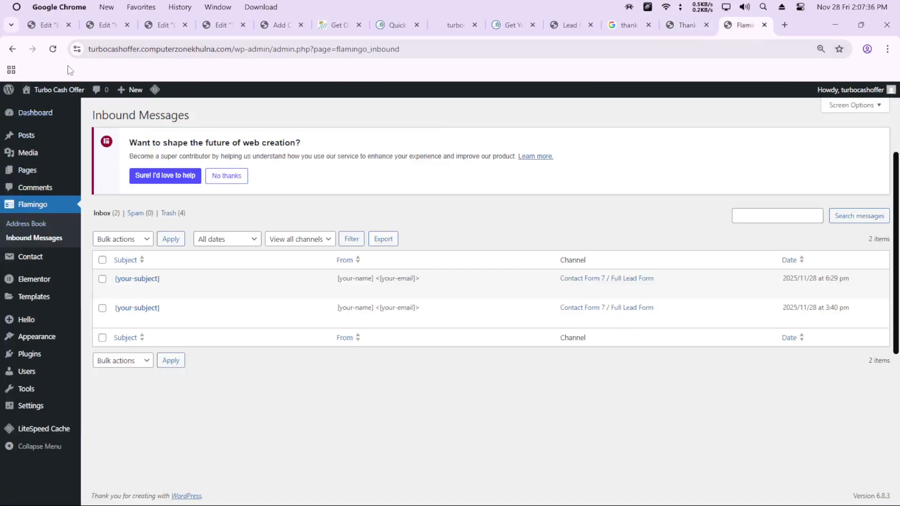
{"action": "left_click", "coordinate": [52, 49]}
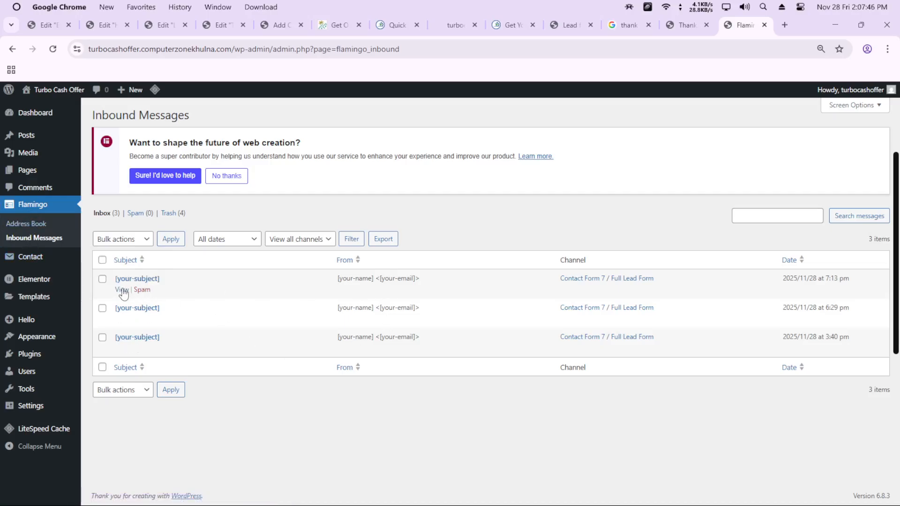
{"action": "left_click", "coordinate": [121, 289]}
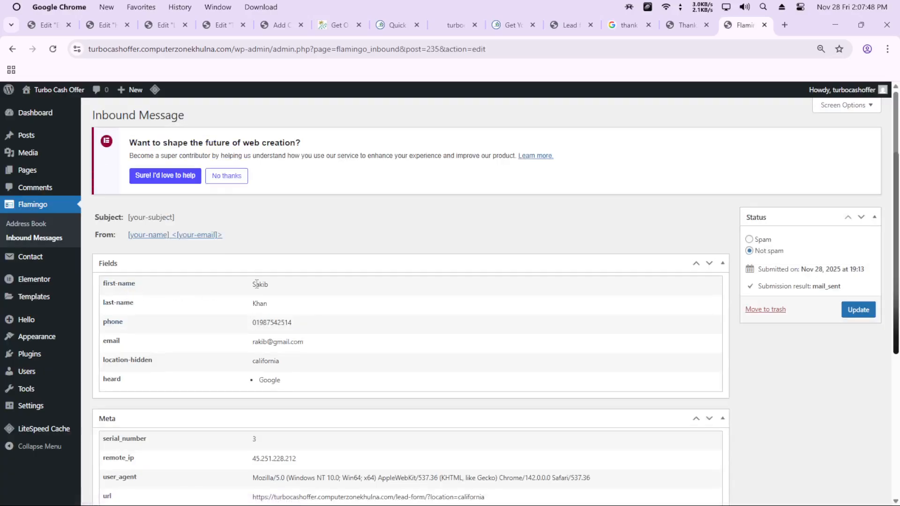
{"action": "left_click_drag", "start_coordinate": [256, 284], "coordinate": [283, 396]}
{"action": "left_click", "coordinate": [350, 235]}
Return the site's thank-you tab to the home page, and examine the Contact Form 7 and Flamingo entries among the installed WordPress plugins
{"action": "left_click", "coordinate": [688, 30]}
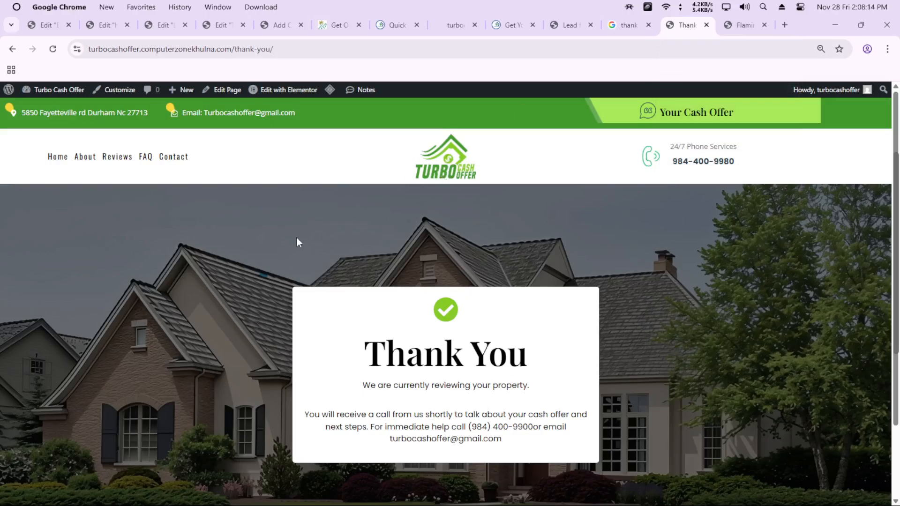
{"action": "left_click", "coordinate": [61, 160]}
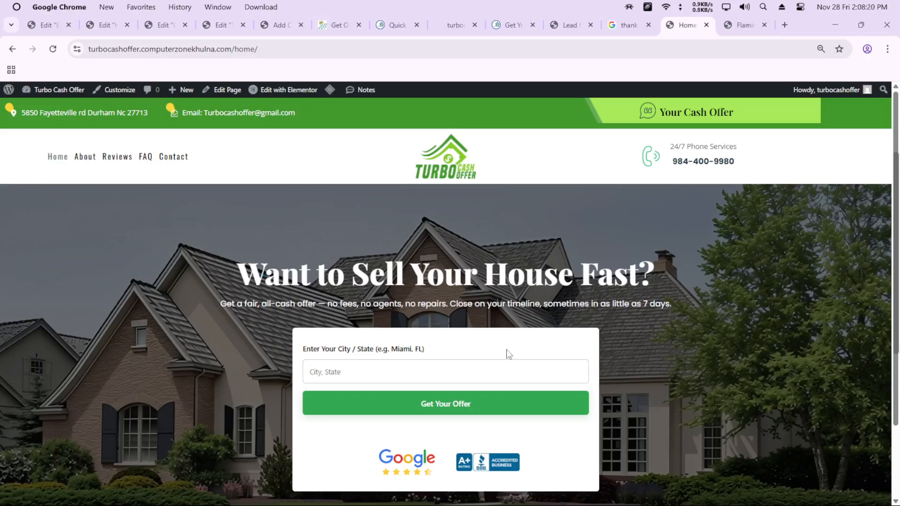
{"action": "left_click", "coordinate": [744, 25]}
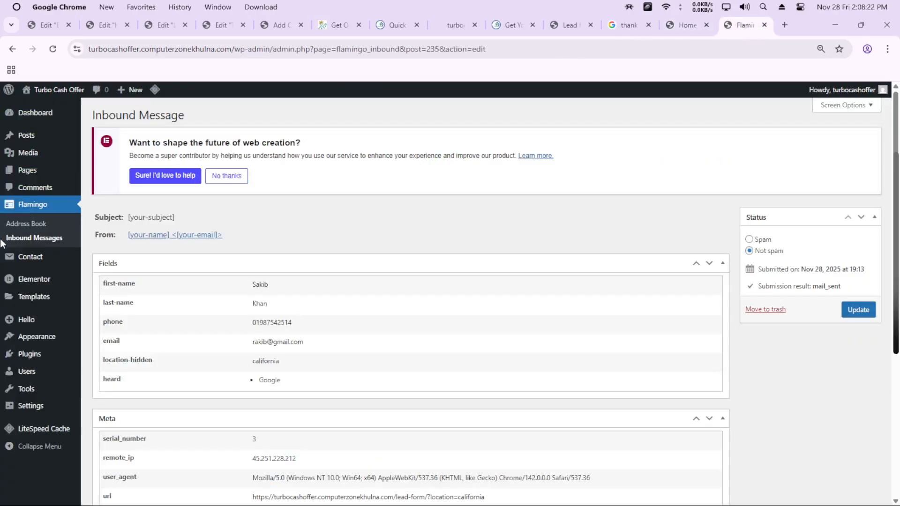
{"action": "mouse_move", "coordinate": [33, 355]}
{"action": "left_click", "coordinate": [103, 356]}
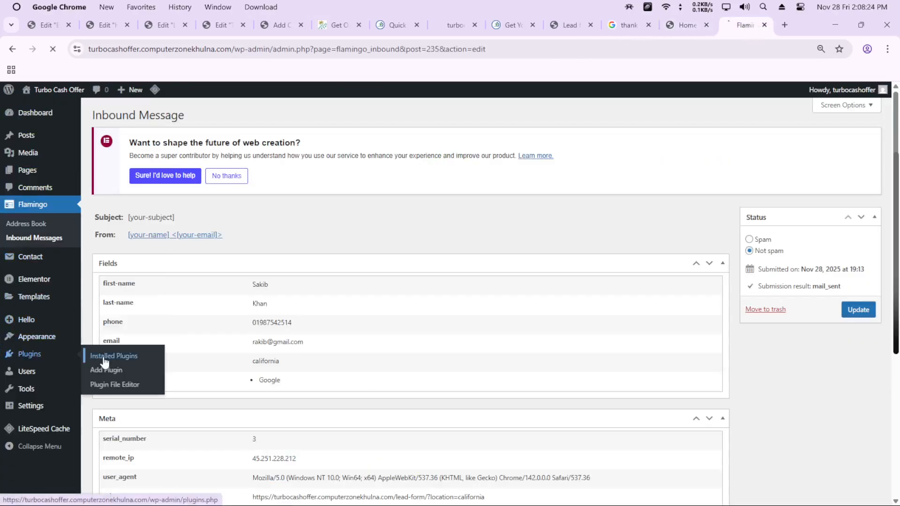
{"action": "scroll", "coordinate": [103, 356], "scroll_direction": "down", "scroll_amount": 2}
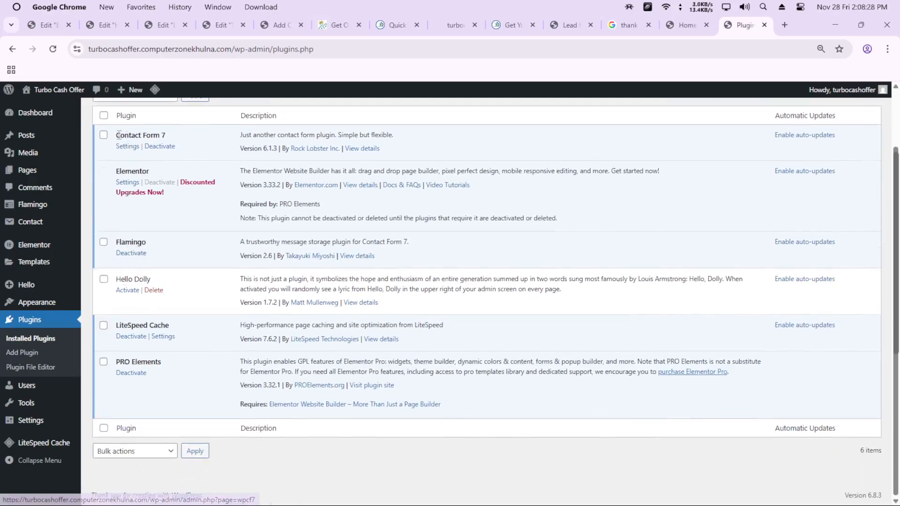
{"action": "left_click_drag", "start_coordinate": [115, 135], "coordinate": [179, 136]}
{"action": "left_click_drag", "start_coordinate": [116, 242], "coordinate": [154, 240]}
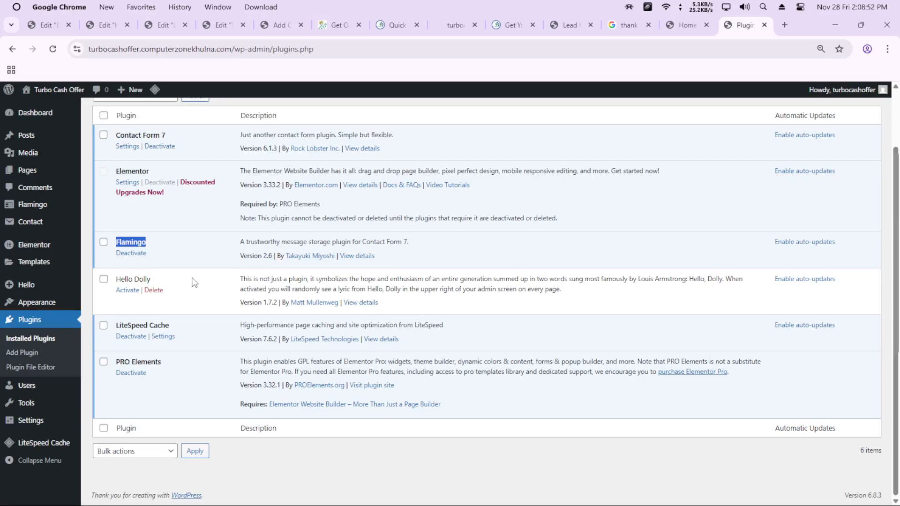
Open Contact Form 7's list of contact forms and look over the existing forms
{"action": "scroll", "coordinate": [194, 283], "scroll_direction": "up", "scroll_amount": 2}
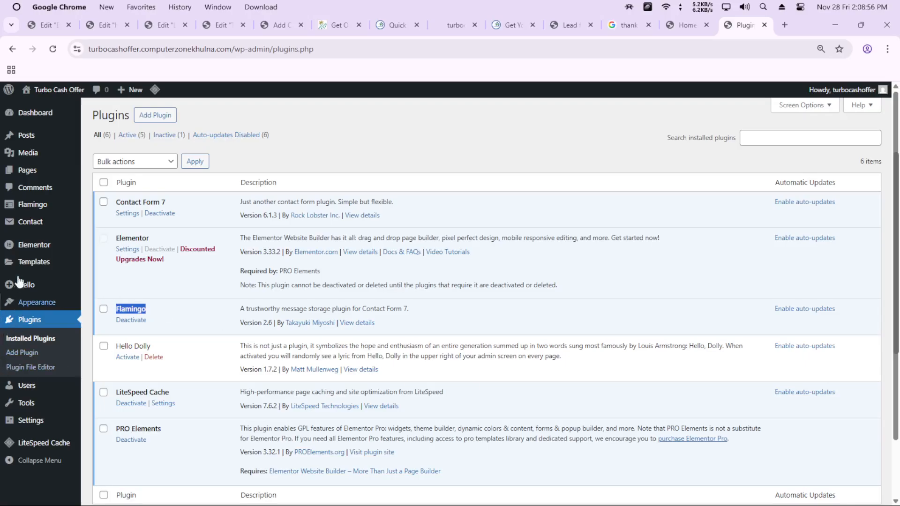
{"action": "mouse_move", "coordinate": [25, 229]}
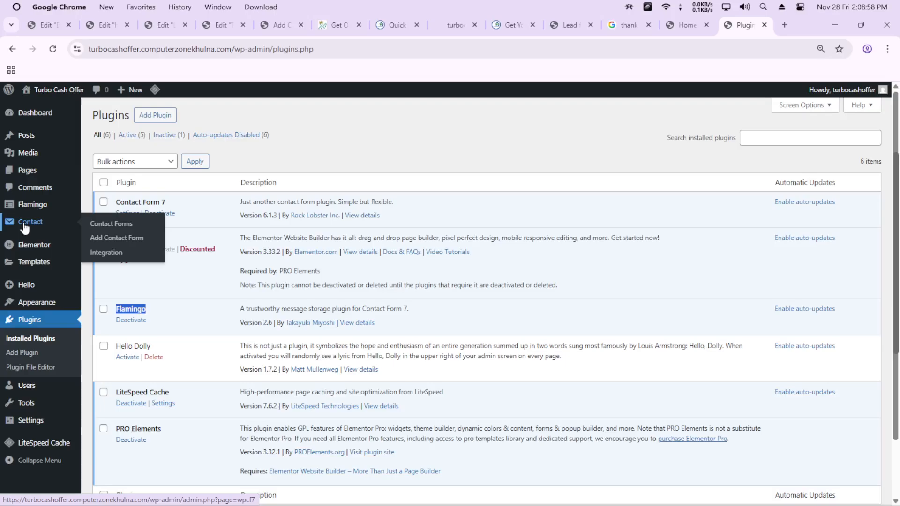
{"action": "left_click", "coordinate": [124, 229]}
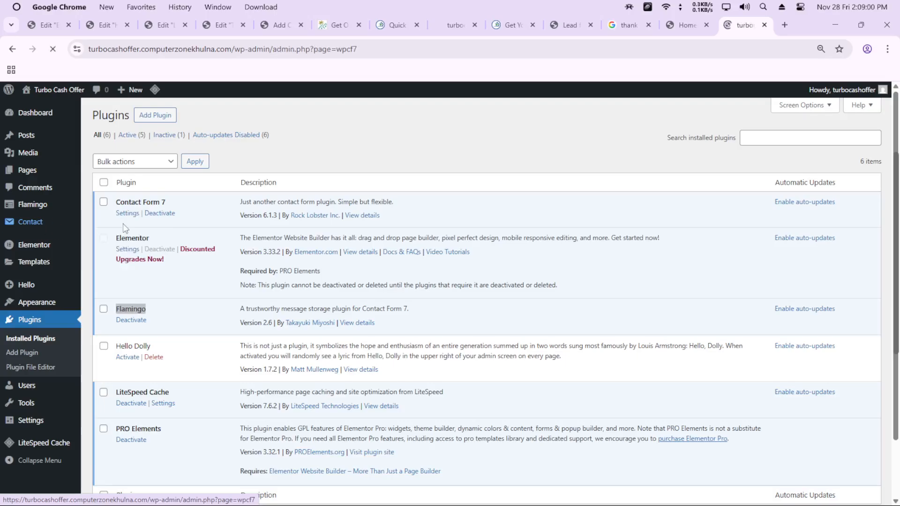
{"action": "scroll", "coordinate": [183, 360], "scroll_direction": "down", "scroll_amount": 2}
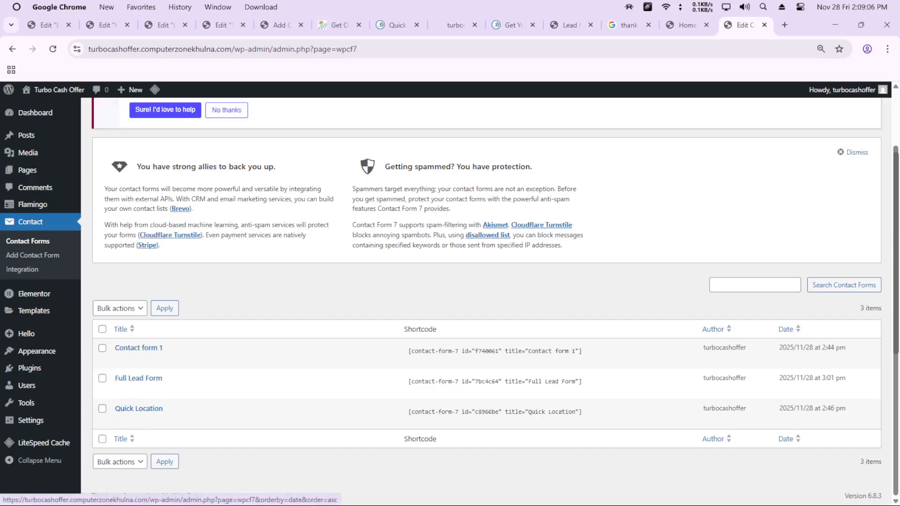
{"action": "scroll", "coordinate": [214, 214], "scroll_direction": "up", "scroll_amount": 2}
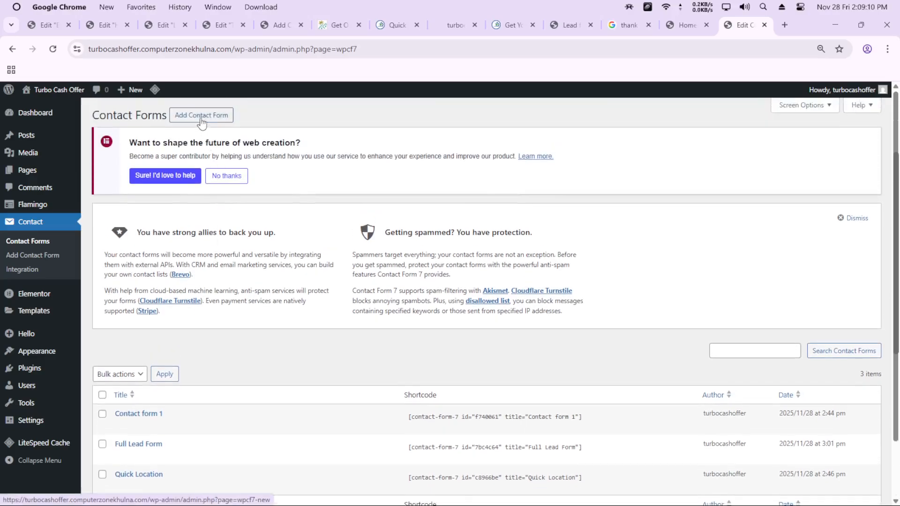
Start a new contact form in a separate tab and title it "Quick Location Form"
{"action": "left_click", "coordinate": [201, 119]}
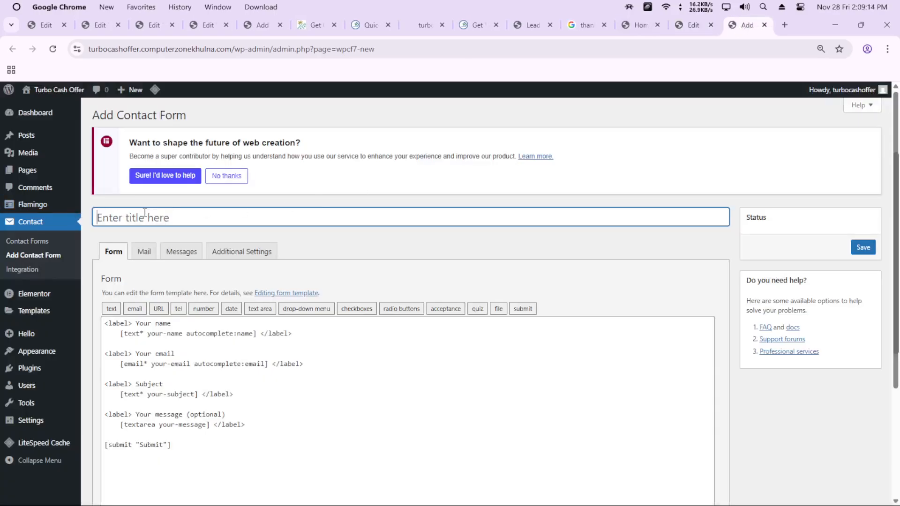
{"action": "key", "text": "alt+Tab"}
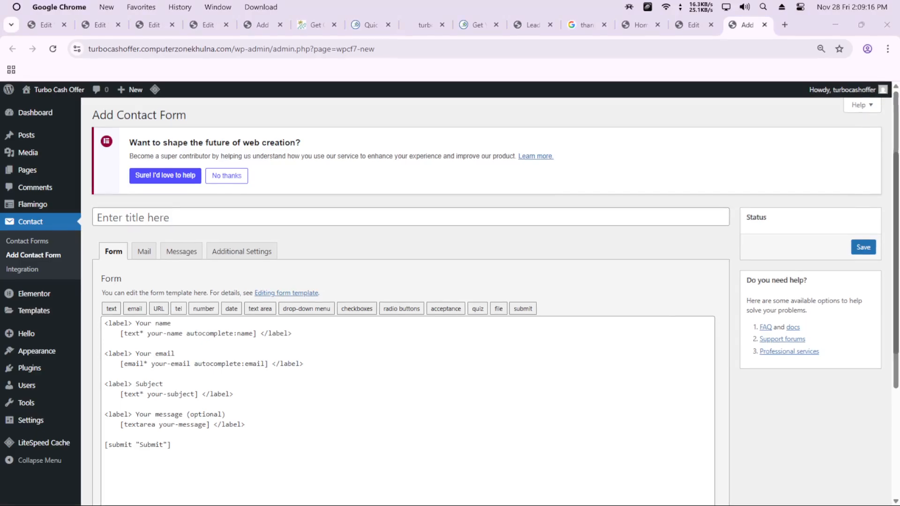
{"action": "key", "text": "alt+Tab"}
{"action": "left_click", "coordinate": [233, 217]}
{"action": "type", "text": "Quick Location Form"}
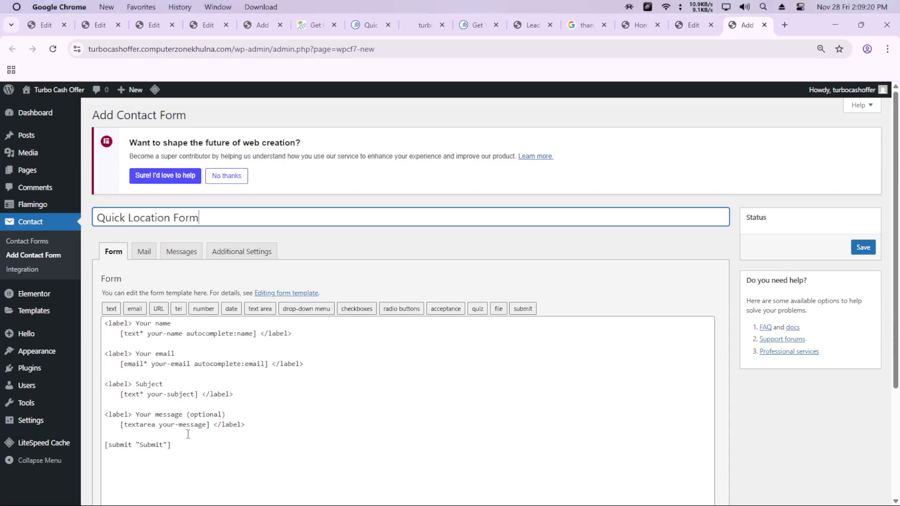
Open the existing Quick Location form for editing, and select all the default template code in the new Quick Location Form
{"action": "key", "text": "ctrl+shift+Tab"}
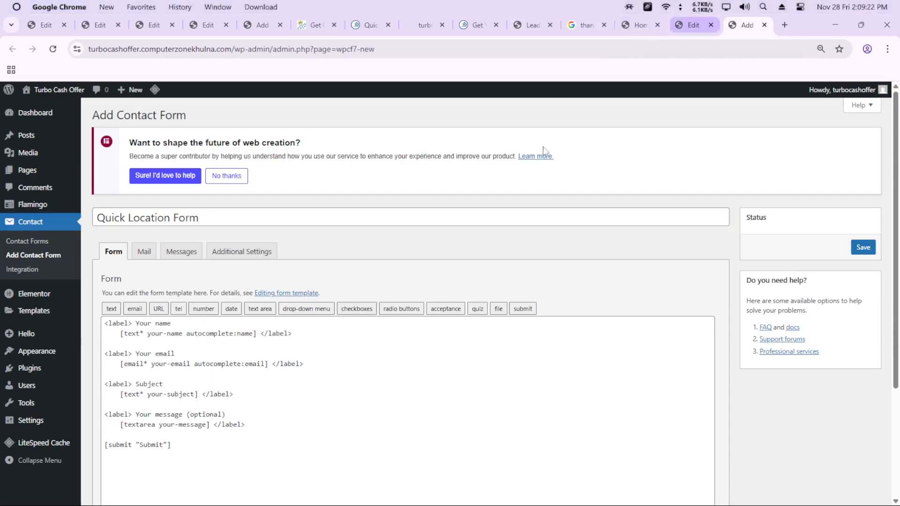
{"action": "scroll", "coordinate": [211, 403], "scroll_direction": "down", "scroll_amount": 2}
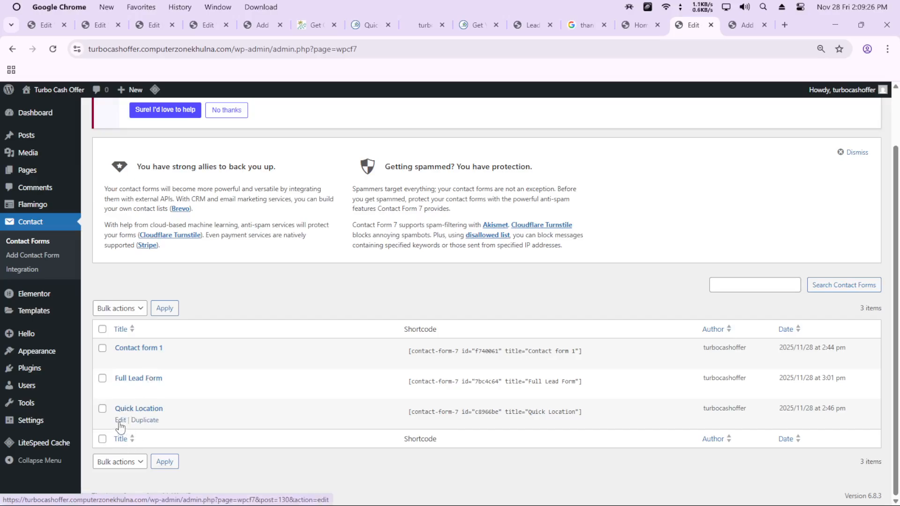
{"action": "left_click", "coordinate": [120, 420]}
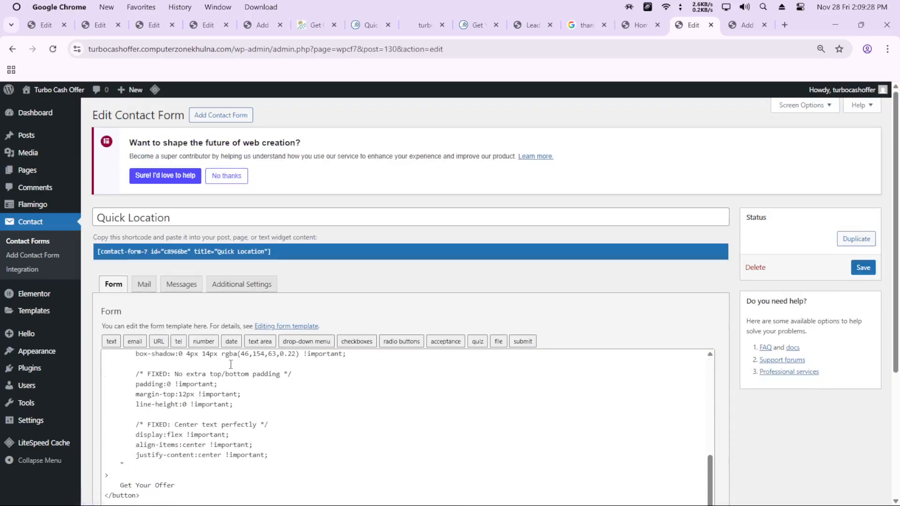
{"action": "scroll", "coordinate": [351, 289], "scroll_direction": "down", "scroll_amount": 3}
{"action": "left_click", "coordinate": [747, 25]}
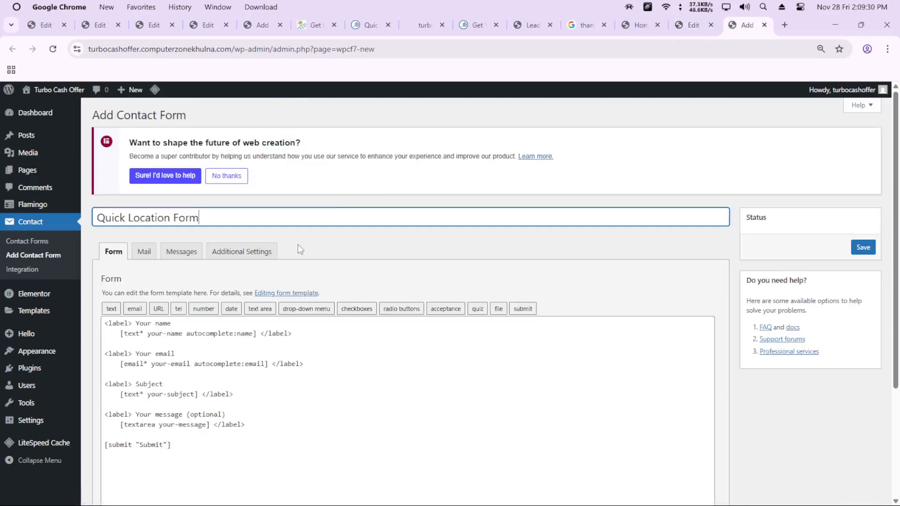
{"action": "left_click_drag", "start_coordinate": [207, 464], "coordinate": [104, 323]}
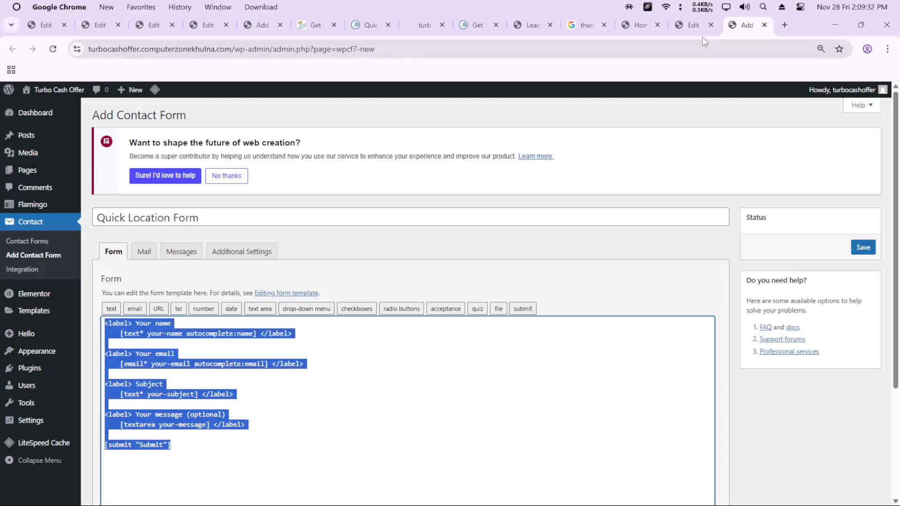
Review the existing Quick Location form's template code and select it from the opening comment to the closing style tag
{"action": "left_click", "coordinate": [694, 27]}
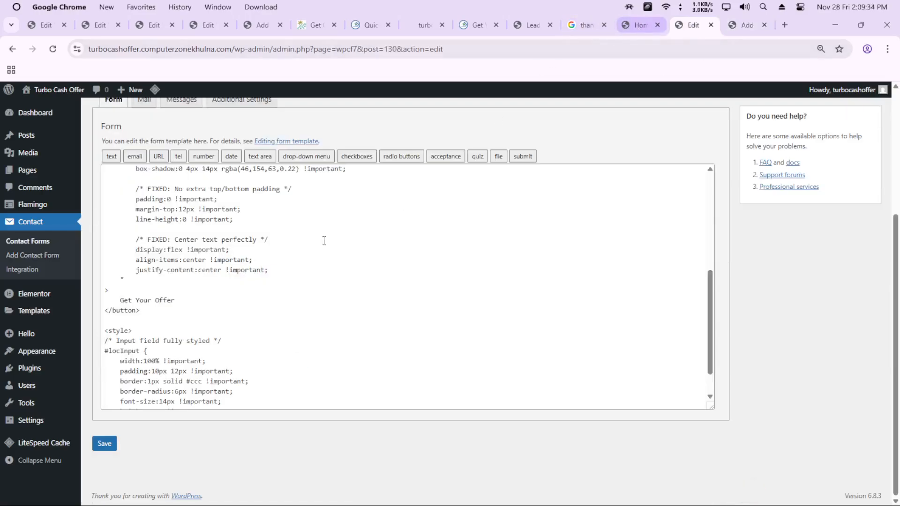
{"action": "scroll", "coordinate": [324, 241], "scroll_direction": "up", "scroll_amount": 10}
{"action": "scroll", "coordinate": [281, 337], "scroll_direction": "down", "scroll_amount": 5}
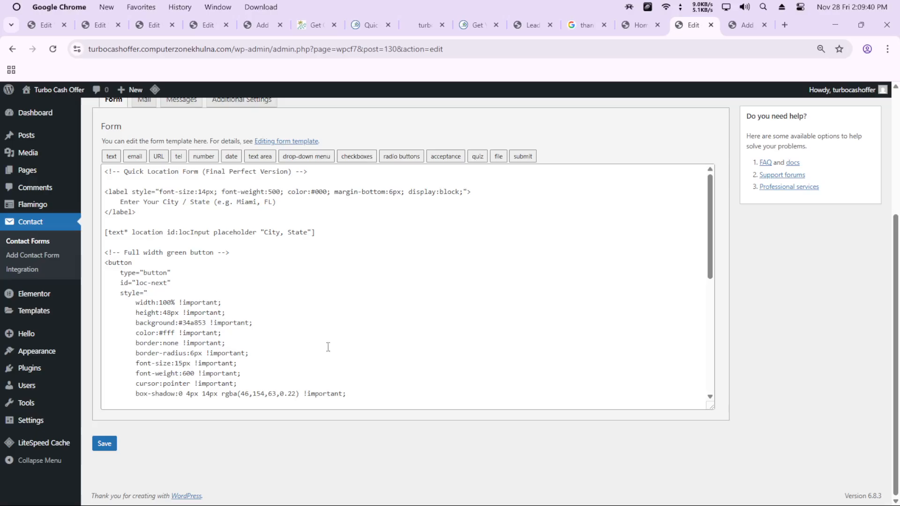
{"action": "left_click", "coordinate": [283, 343]}
{"action": "scroll", "coordinate": [272, 328], "scroll_direction": "down", "scroll_amount": 5}
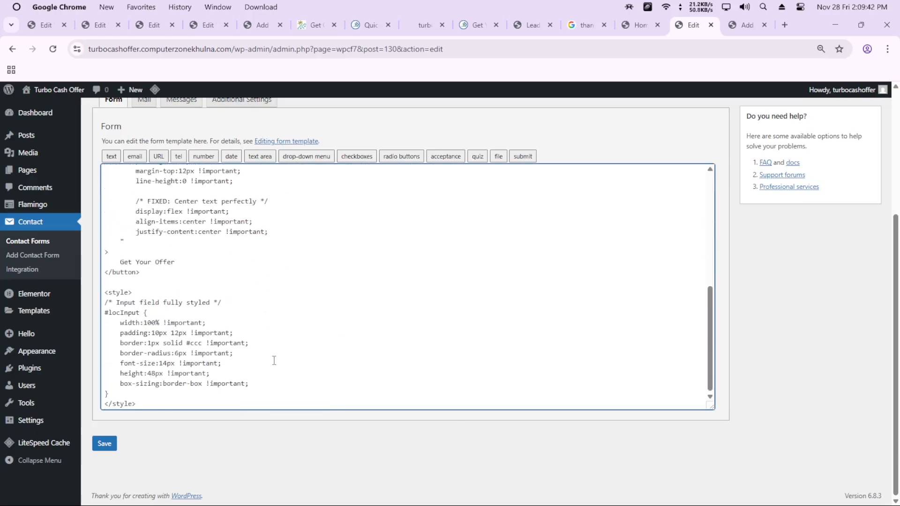
{"action": "left_click_drag", "start_coordinate": [168, 397], "coordinate": [103, 169]}
{"action": "left_click", "coordinate": [213, 266]}
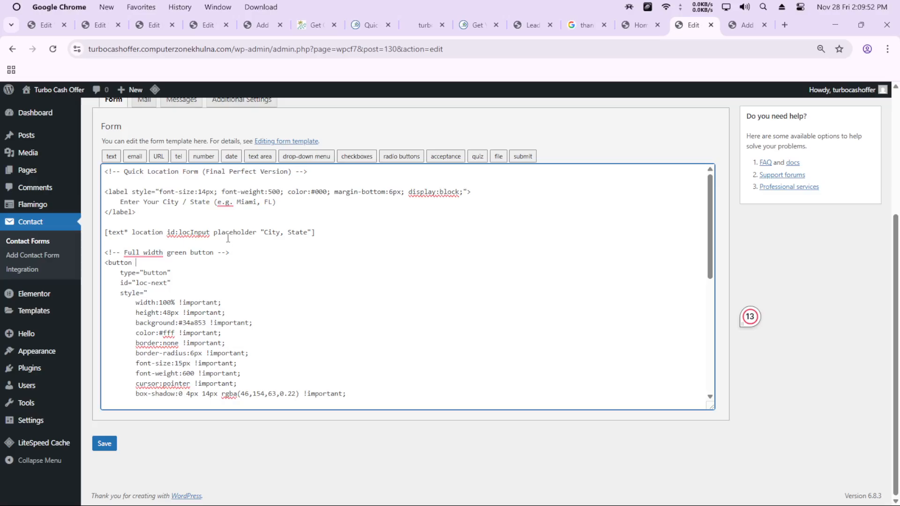
Highlight the location text field tag in the Quick Location form's code, and view the matching form on the live Home page in a separate tab
{"action": "left_click_drag", "start_coordinate": [308, 232], "coordinate": [183, 232]}
{"action": "left_click", "coordinate": [156, 238]}
{"action": "left_click_drag", "start_coordinate": [315, 232], "coordinate": [103, 235]}
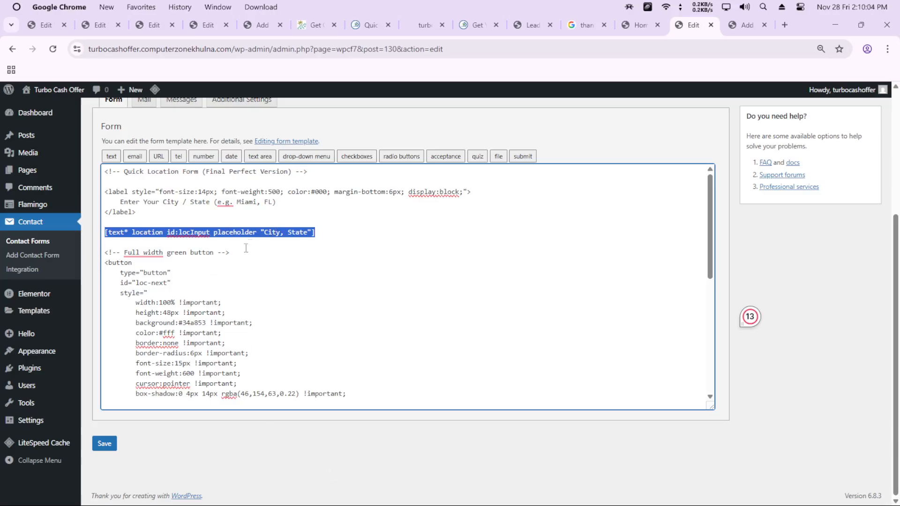
{"action": "scroll", "coordinate": [231, 272], "scroll_direction": "down", "scroll_amount": 5}
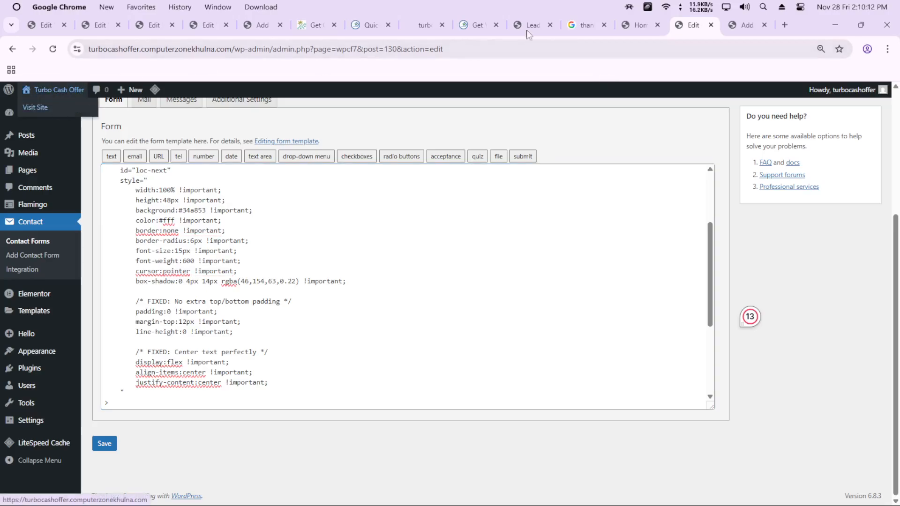
{"action": "left_click", "coordinate": [748, 26]}
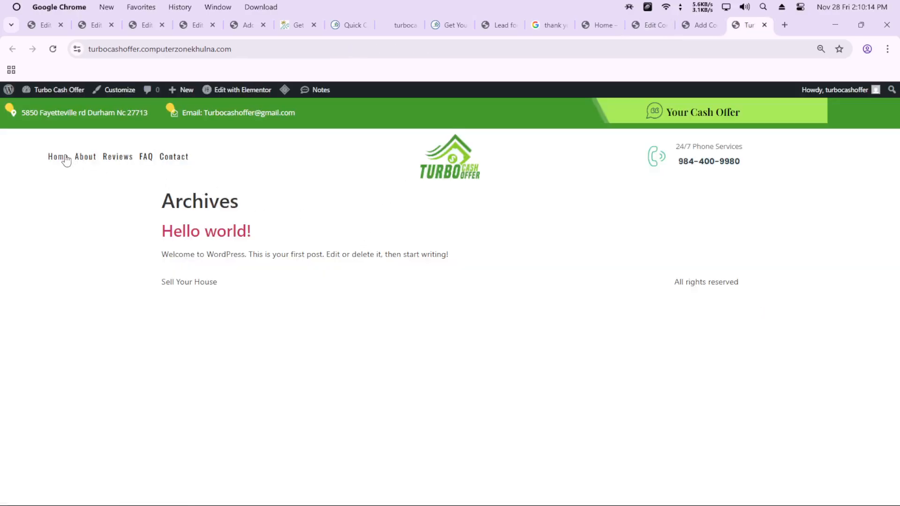
{"action": "left_click", "coordinate": [66, 159]}
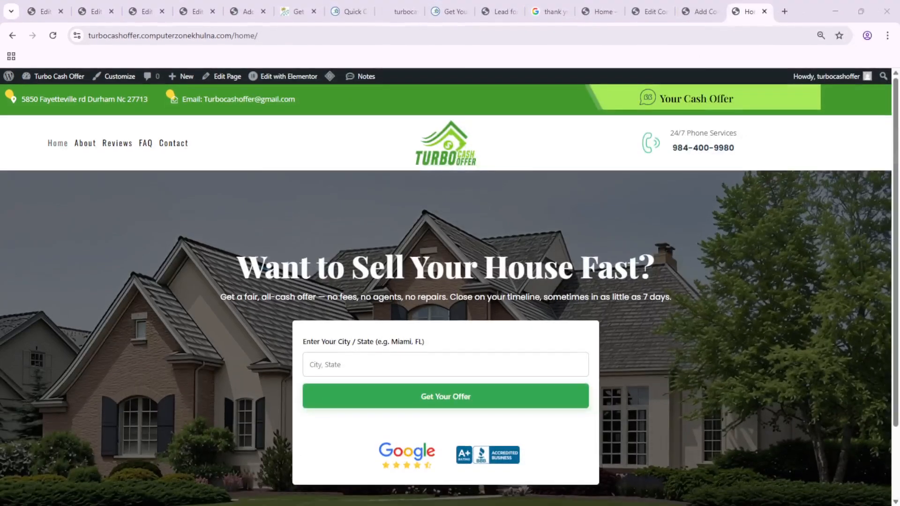
Return to the list of contact forms and open Full Lead Form for editing
{"action": "left_click", "coordinate": [652, 12]}
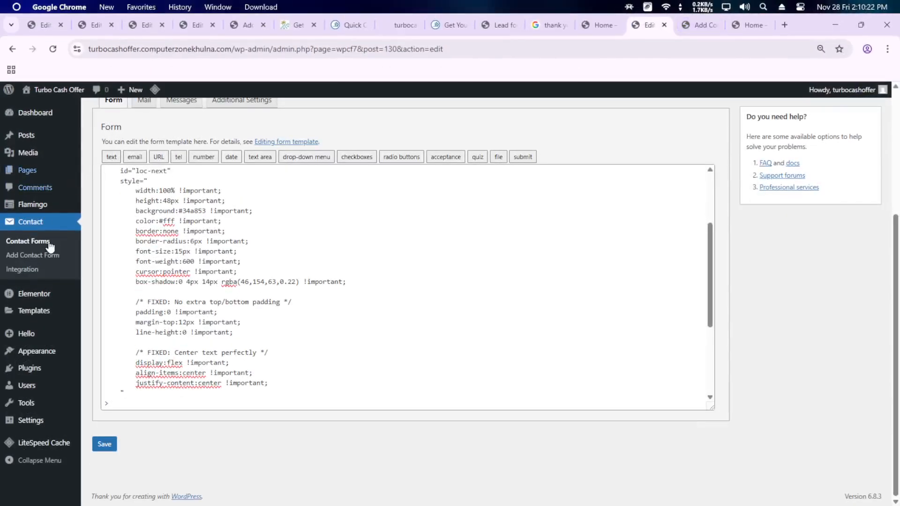
{"action": "left_click", "coordinate": [24, 246]}
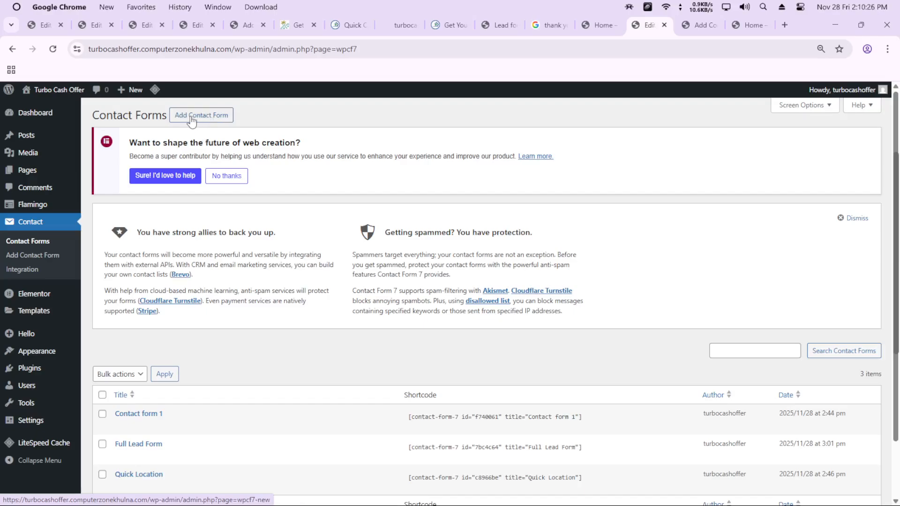
{"action": "scroll", "coordinate": [121, 384], "scroll_direction": "down", "scroll_amount": 2}
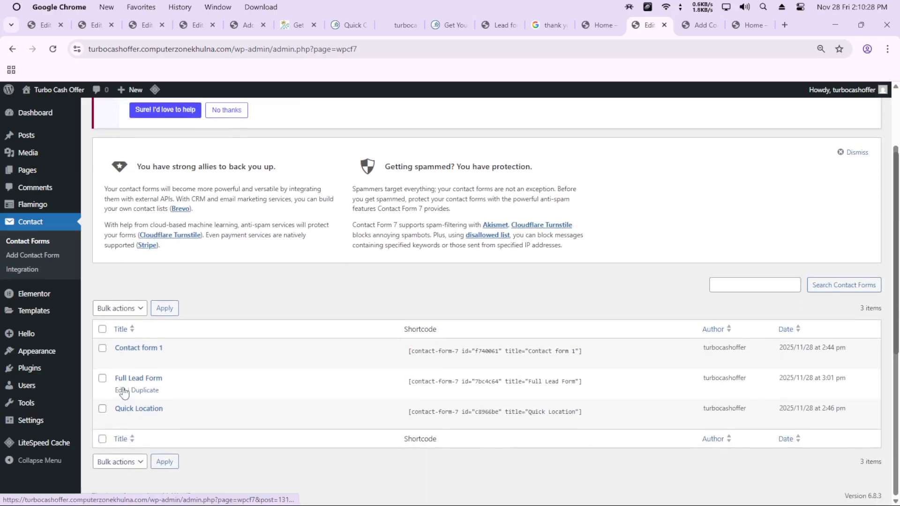
{"action": "left_click", "coordinate": [120, 390]}
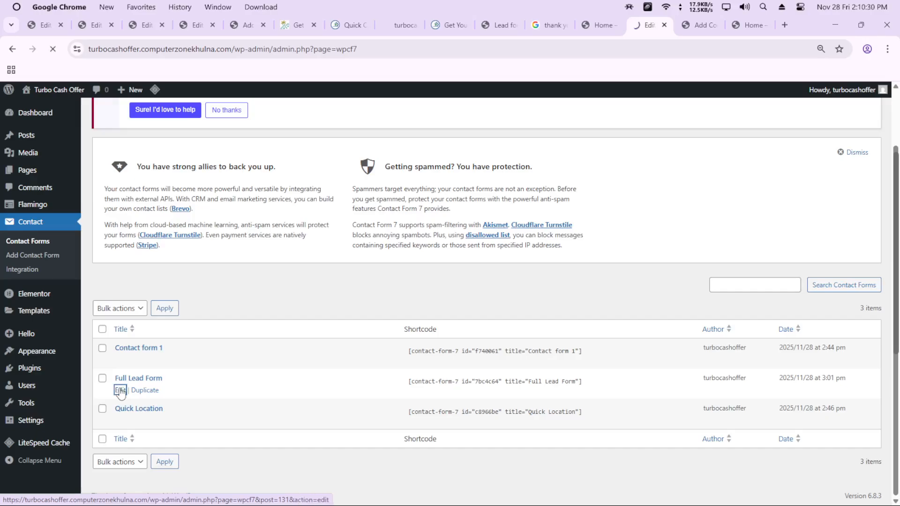
Review the Full Lead Form's template code from the internal CSS down to the name, phone and email fields
{"action": "scroll", "coordinate": [528, 251], "scroll_direction": "down", "scroll_amount": 3}
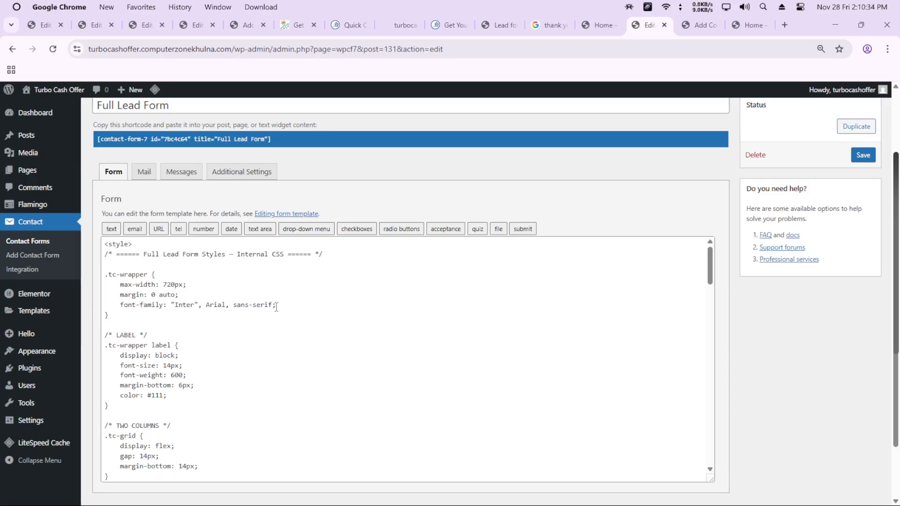
{"action": "scroll", "coordinate": [275, 311], "scroll_direction": "down", "scroll_amount": 8}
{"action": "scroll", "coordinate": [273, 318], "scroll_direction": "down", "scroll_amount": 10}
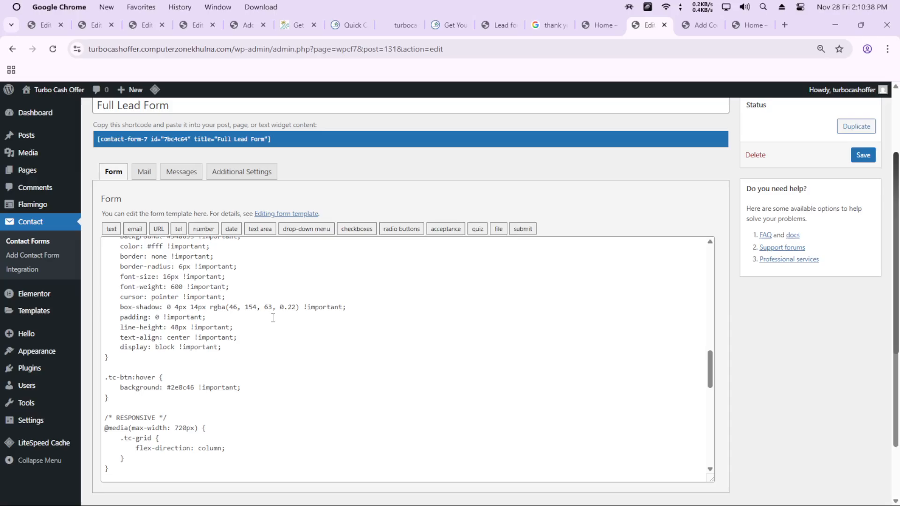
{"action": "scroll", "coordinate": [272, 317], "scroll_direction": "down", "scroll_amount": 10}
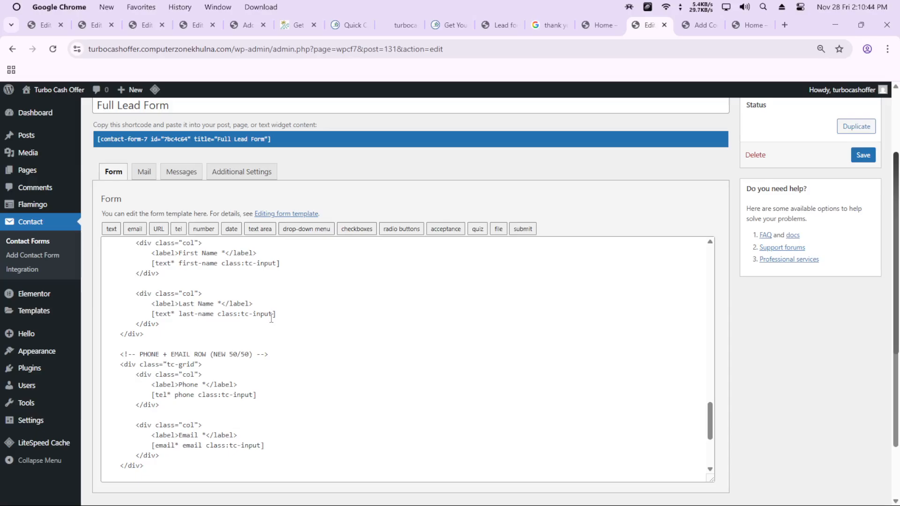
{"action": "scroll", "coordinate": [271, 318], "scroll_direction": "up", "scroll_amount": 15}
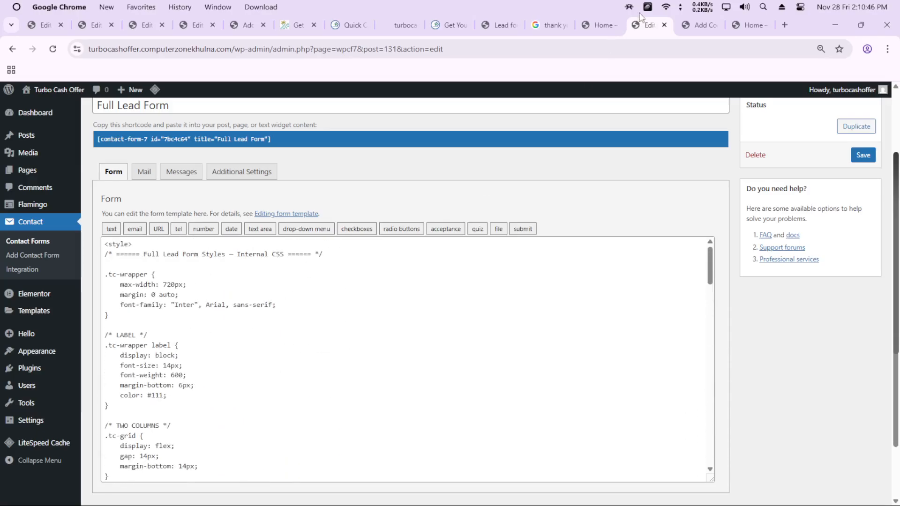
On the live Home page, enter california as the city/state and request the offer to reach the lead form page
{"action": "left_click", "coordinate": [734, 28]}
{"action": "left_click", "coordinate": [347, 371]}
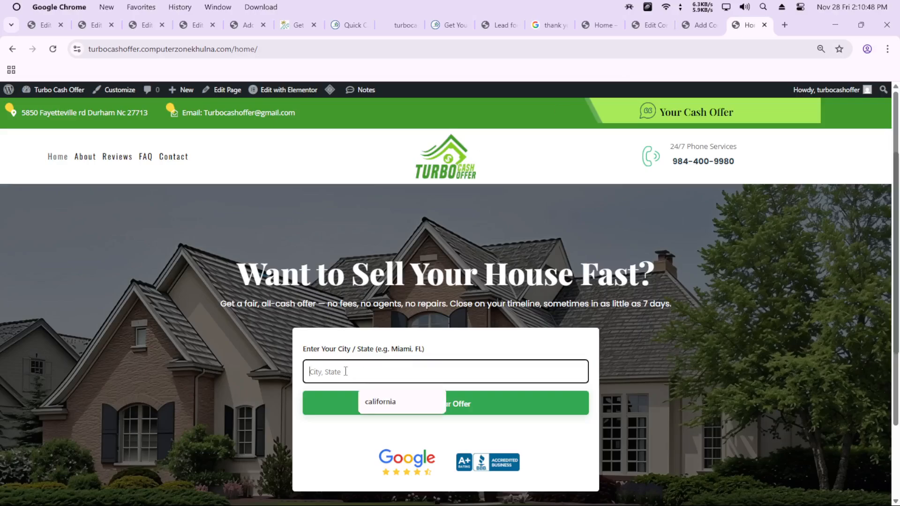
{"action": "left_click", "coordinate": [376, 401]}
{"action": "left_click", "coordinate": [466, 409]}
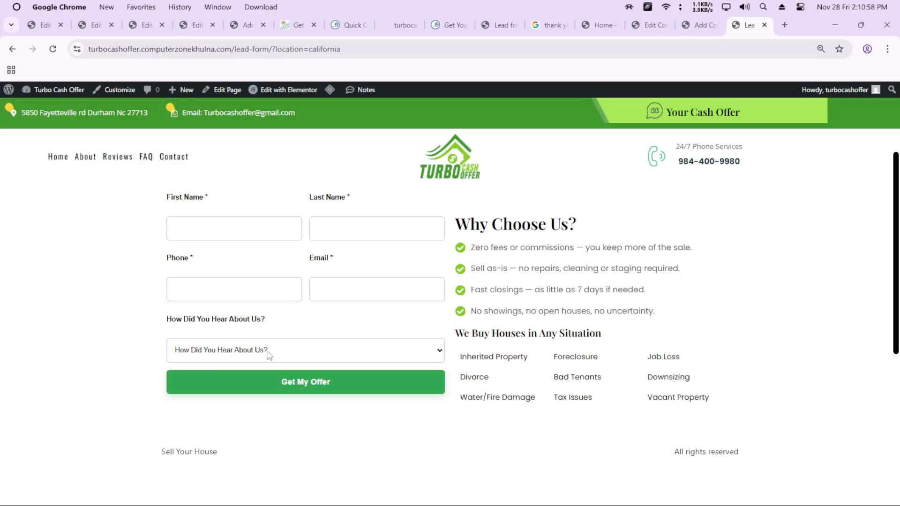
Go back to the Full Lead Form's code and highlight the hidden location field tag near its end
{"action": "left_click", "coordinate": [648, 26]}
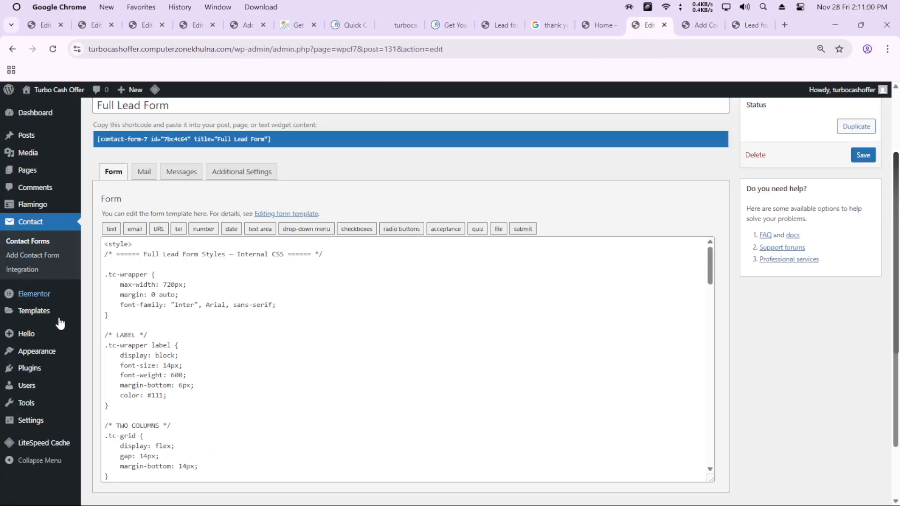
{"action": "scroll", "coordinate": [204, 335], "scroll_direction": "down", "scroll_amount": 15}
{"action": "scroll", "coordinate": [204, 336], "scroll_direction": "down", "scroll_amount": 2}
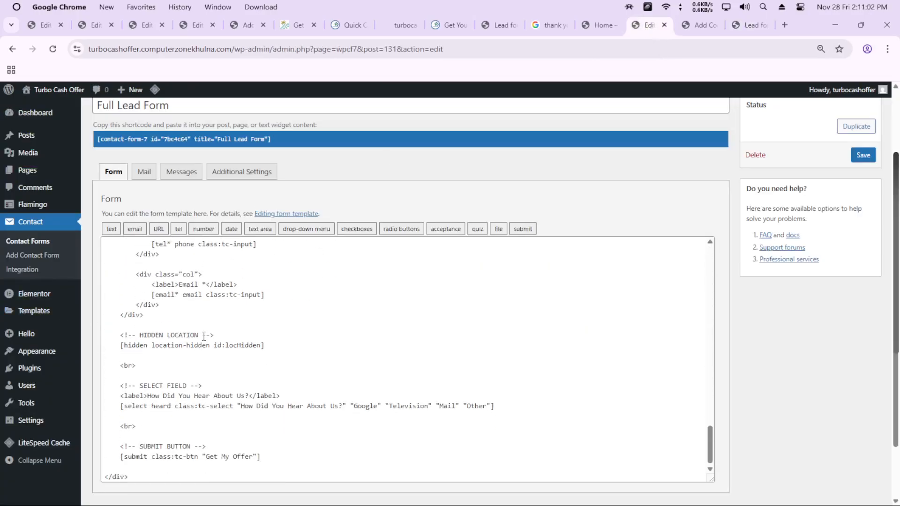
{"action": "scroll", "coordinate": [264, 417], "scroll_direction": "up", "scroll_amount": 15}
{"action": "scroll", "coordinate": [258, 412], "scroll_direction": "down", "scroll_amount": 15}
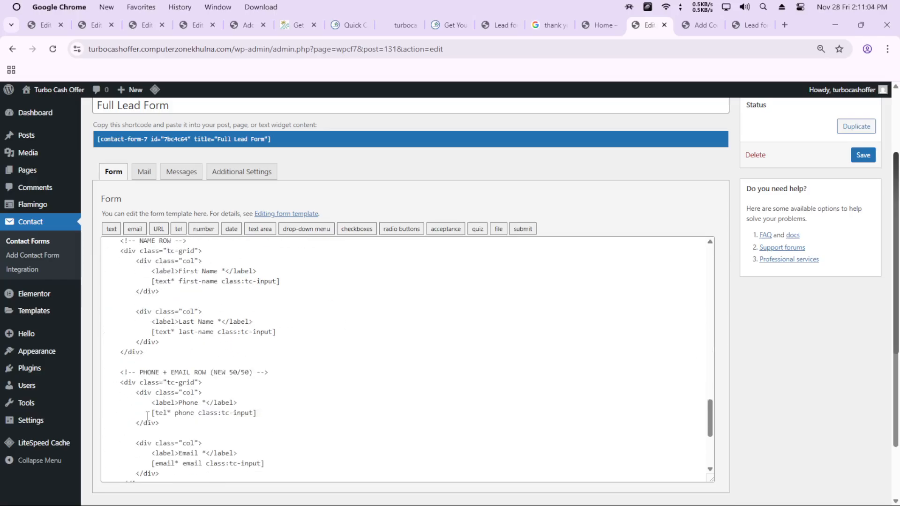
{"action": "scroll", "coordinate": [182, 406], "scroll_direction": "down", "scroll_amount": 1}
{"action": "left_click_drag", "start_coordinate": [133, 400], "coordinate": [221, 399]}
{"action": "left_click_drag", "start_coordinate": [149, 345], "coordinate": [237, 345]}
{"action": "scroll", "coordinate": [155, 358], "scroll_direction": "up", "scroll_amount": 3}
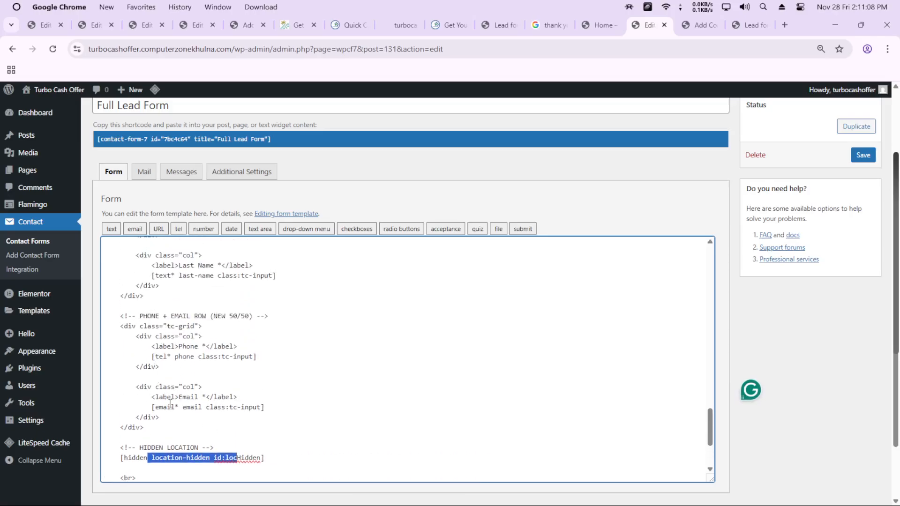
Highlight the email, last name and first name field code in Full Lead Form, and review the styling above it
{"action": "left_click_drag", "start_coordinate": [159, 396], "coordinate": [237, 396]}
{"action": "left_click_drag", "start_coordinate": [148, 326], "coordinate": [233, 379]}
{"action": "scroll", "coordinate": [172, 358], "scroll_direction": "up", "scroll_amount": 3}
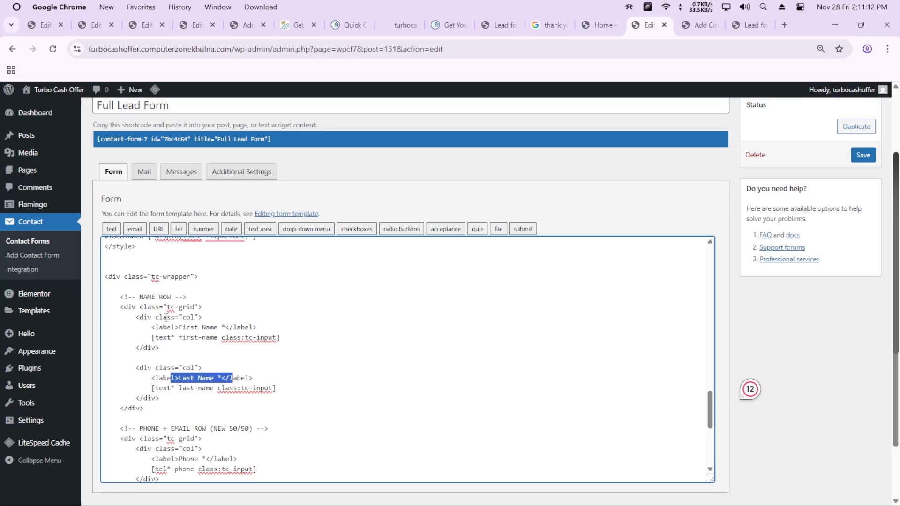
{"action": "left_click_drag", "start_coordinate": [165, 318], "coordinate": [228, 350]}
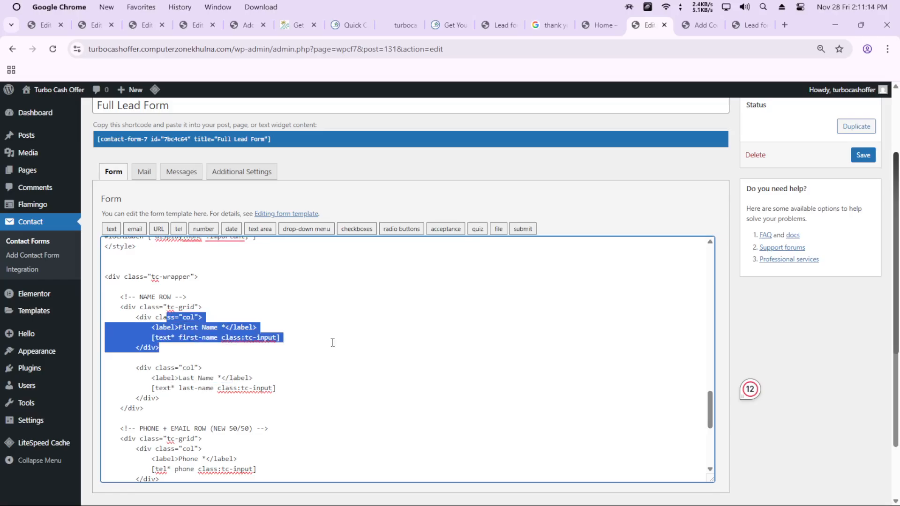
{"action": "scroll", "coordinate": [303, 351], "scroll_direction": "up", "scroll_amount": 10}
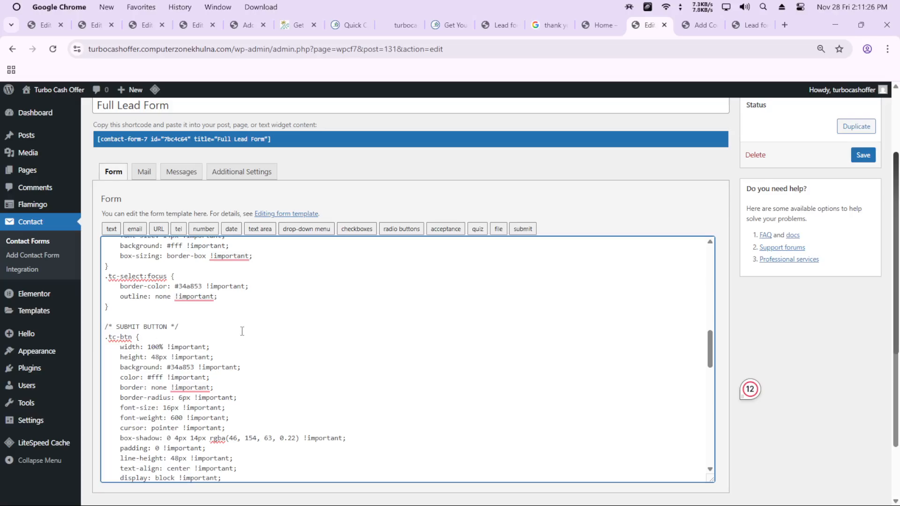
{"action": "scroll", "coordinate": [242, 331], "scroll_direction": "up", "scroll_amount": 5}
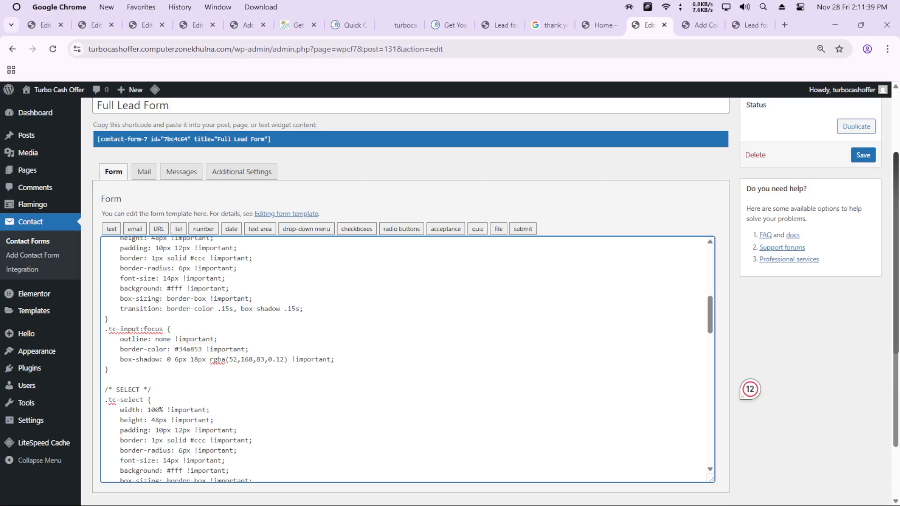
{"action": "scroll", "coordinate": [245, 335], "scroll_direction": "up", "scroll_amount": 10}
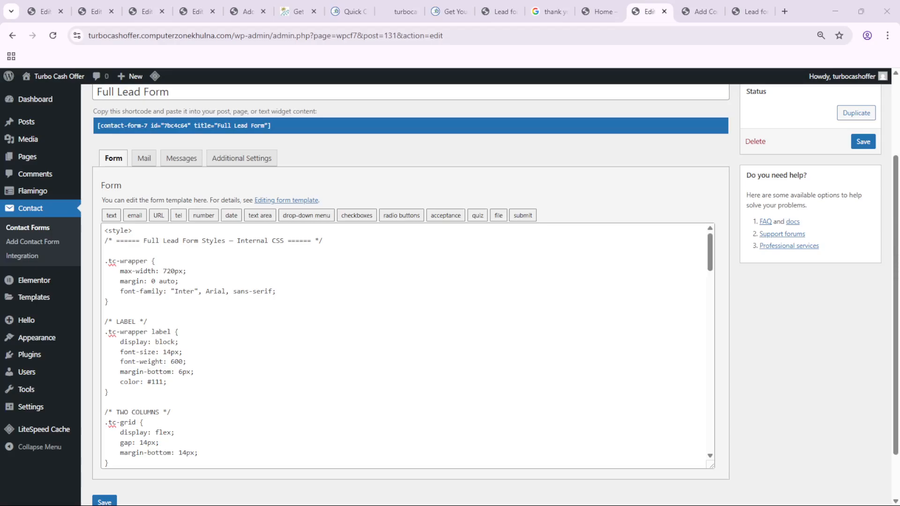
Switch to Notepad and paste the plain lead form code, from First Name to the Get My Offer submit tag, into a new document
{"action": "key", "text": "alt+Tab"}
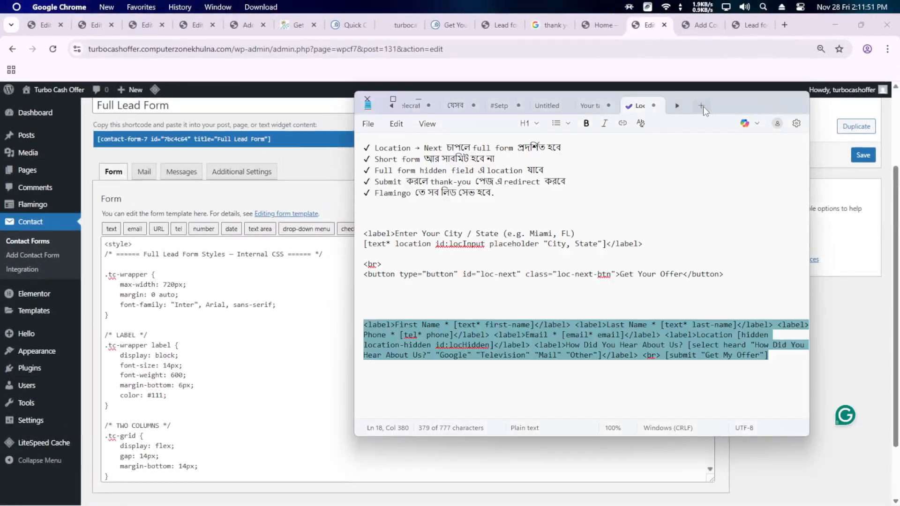
{"action": "left_click", "coordinate": [703, 110]}
{"action": "type", "text": "<label>First Name * [text* first-name]</label>  <label>Last Name * [text* last-name]</label>  <label>Phone * [tel* phone]</label>  <label>Email * [email* email]</label>  <label>Location [hidden location-hidden id:locHidden]</label>  <label>How Did You Hear About Us? [select heard \"How Did You Hear About Us?\" \"Google\" \"Television\" \"Mail\" \"Other\"]</label>  [submit \"Get My Offer\"]"}
{"action": "left_click_drag", "start_coordinate": [468, 347], "coordinate": [349, 136]}
{"action": "left_click", "coordinate": [468, 218]}
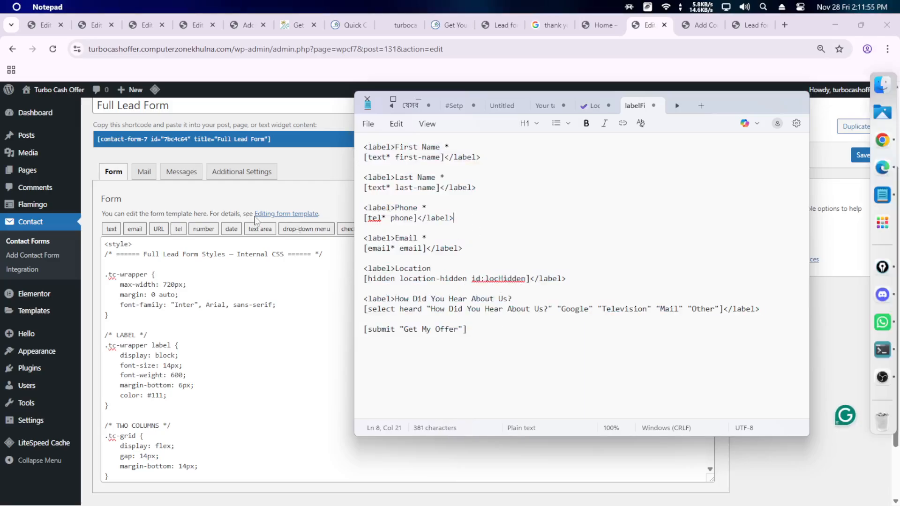
Highlight the complete plain lead form code in Notepad from the First Name label to the submit tag, and clear the selection
{"action": "key", "text": "ctrl+a"}
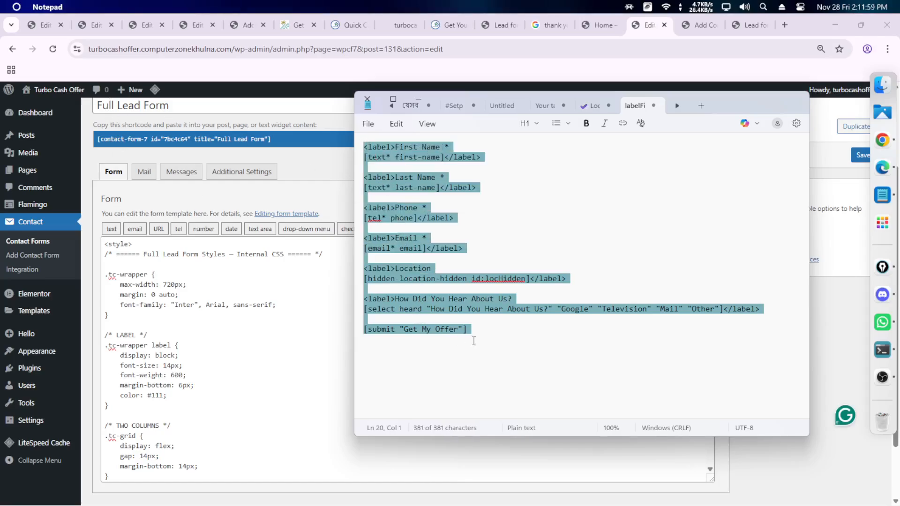
{"action": "left_click_drag", "start_coordinate": [473, 341], "coordinate": [364, 146]}
{"action": "scroll", "coordinate": [151, 396], "scroll_direction": "down", "scroll_amount": 3}
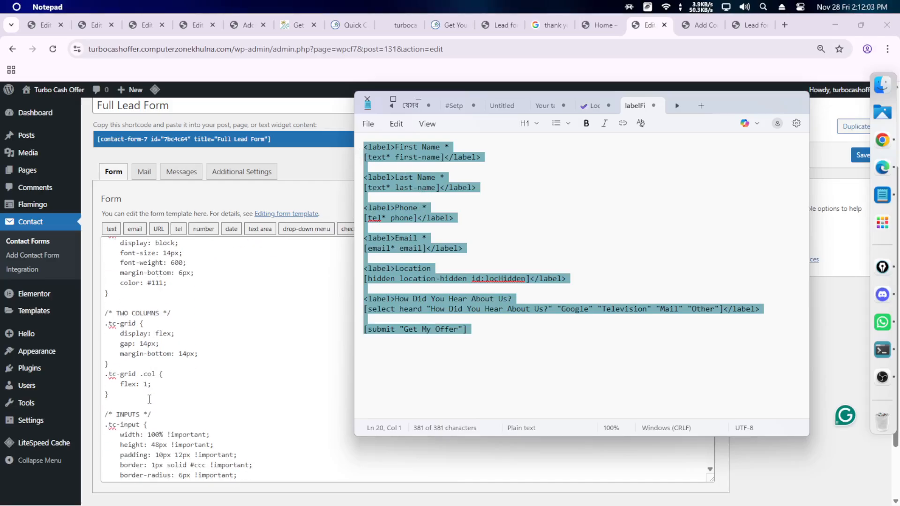
{"action": "left_click", "coordinate": [468, 335]}
{"action": "left_click_drag", "start_coordinate": [467, 335], "coordinate": [363, 146]}
{"action": "left_click", "coordinate": [442, 229]}
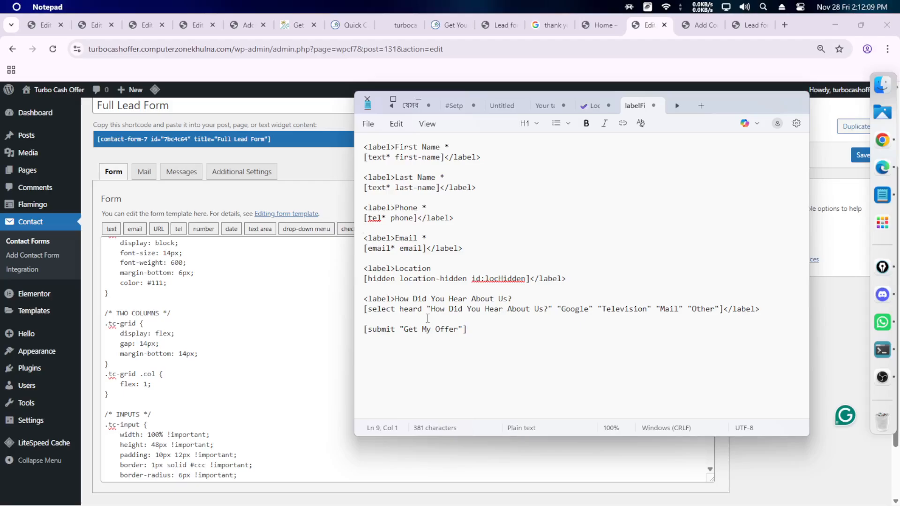
Switch back to Chrome, reopen the list of contact forms and look over the forms and their shortcodes
{"action": "key", "text": "alt+Tab"}
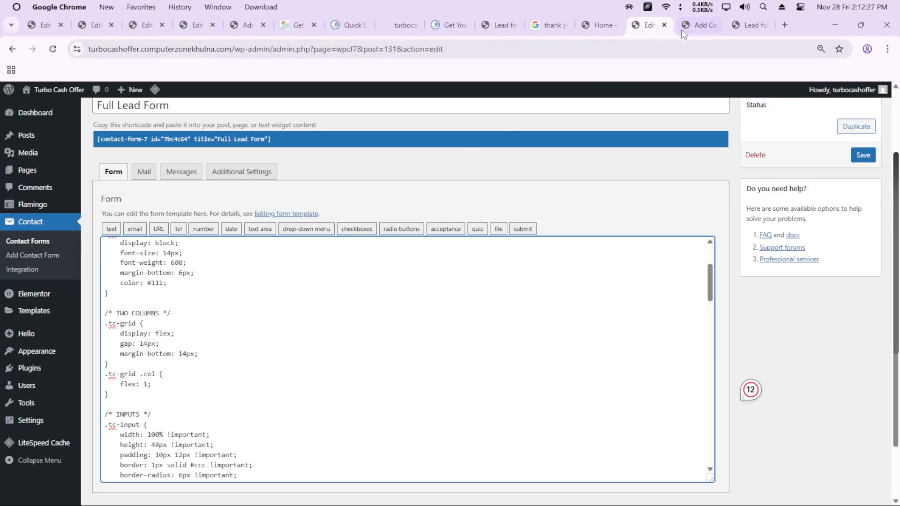
{"action": "left_click", "coordinate": [692, 28]}
{"action": "left_click", "coordinate": [646, 27]}
{"action": "left_click", "coordinate": [27, 241]}
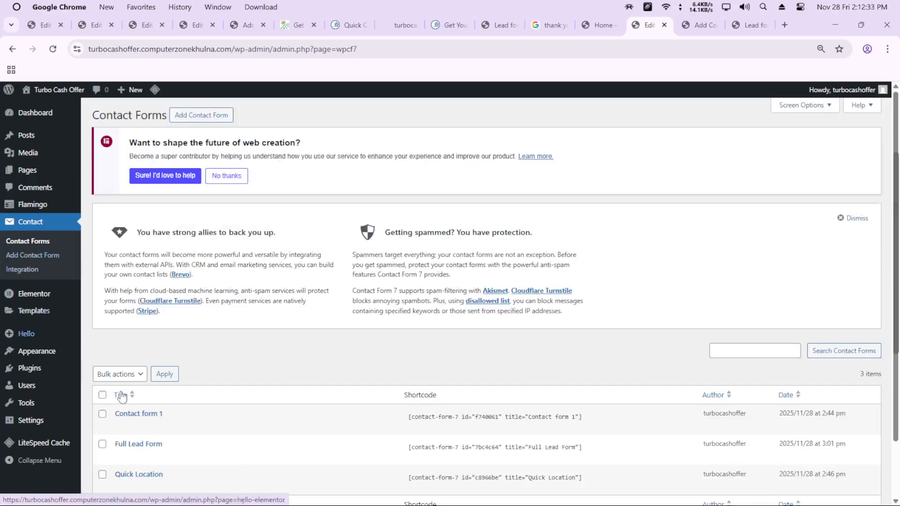
{"action": "scroll", "coordinate": [130, 414], "scroll_direction": "down", "scroll_amount": 2}
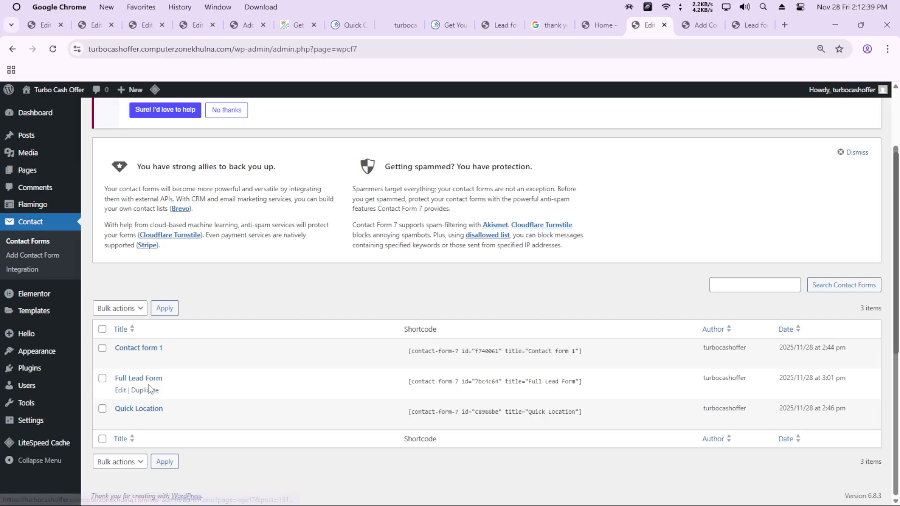
{"action": "scroll", "coordinate": [94, 281], "scroll_direction": "up", "scroll_amount": 2}
Open the list of all pages and open the Home page in the Elementor editor in a separate tab
{"action": "mouse_move", "coordinate": [28, 170]}
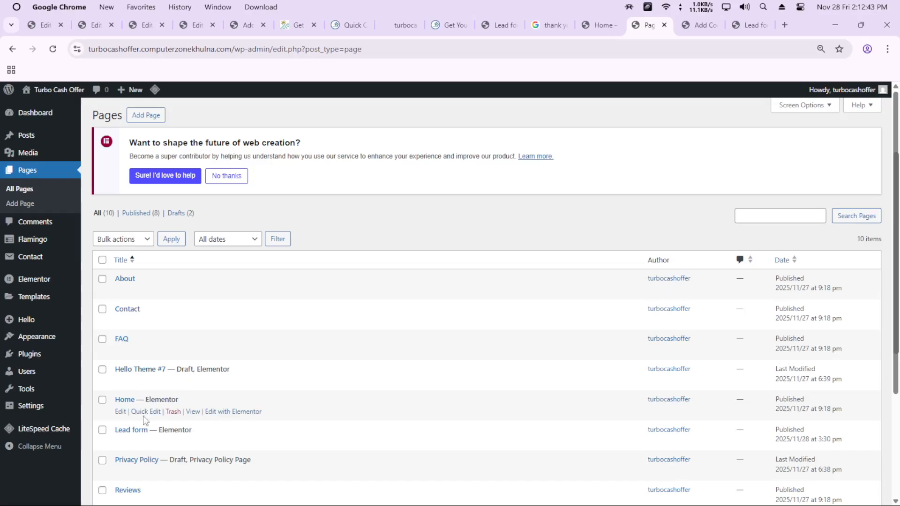
{"action": "scroll", "coordinate": [144, 421], "scroll_direction": "down", "scroll_amount": 3}
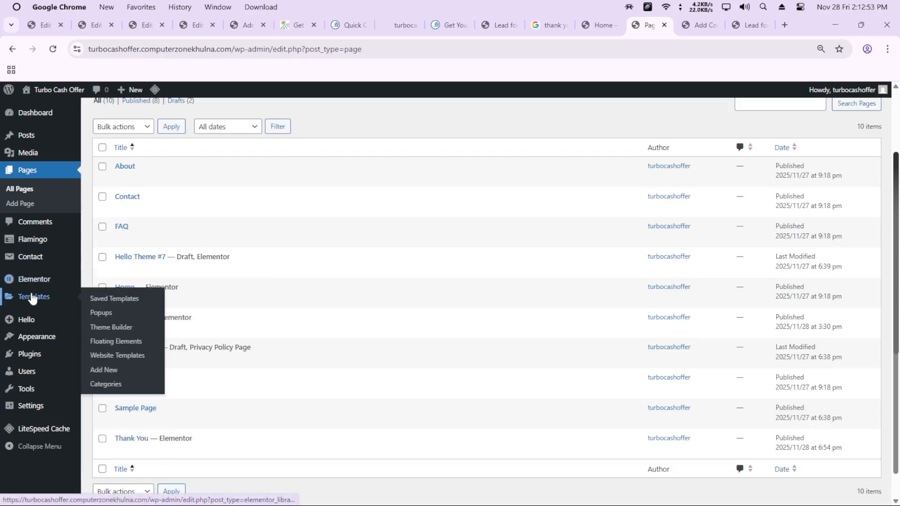
{"action": "mouse_move", "coordinate": [26, 260]}
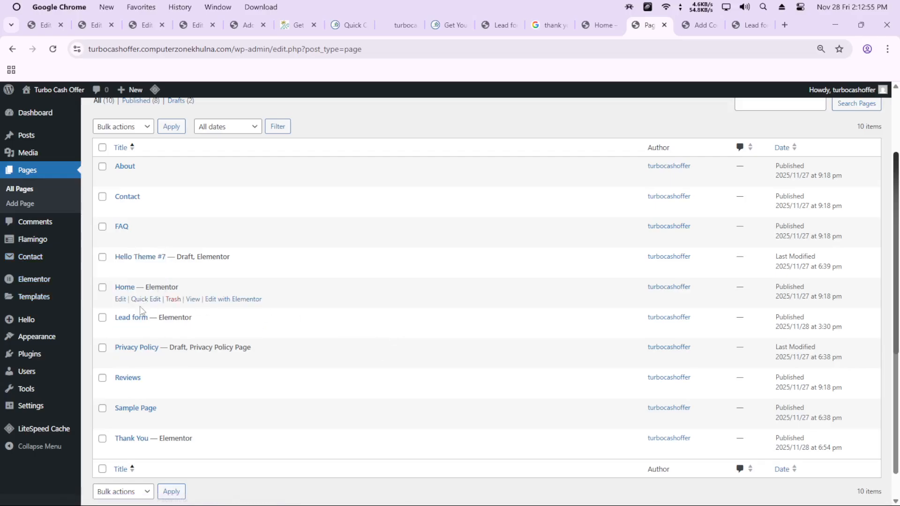
{"action": "middle_click", "coordinate": [218, 298]}
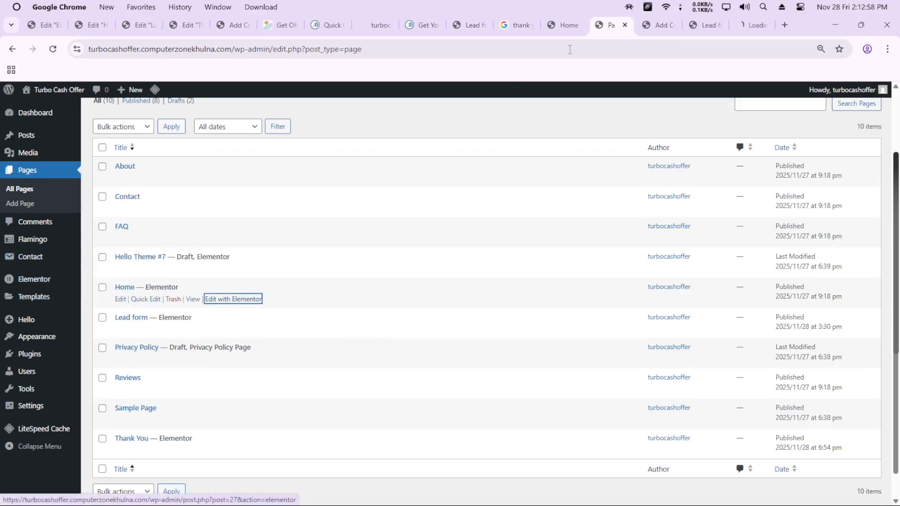
Close the leftover Add Contact Form and Lead form tabs and return to the Home page's Elementor editor
{"action": "middle_click", "coordinate": [654, 28]}
{"action": "key", "text": "Return"}
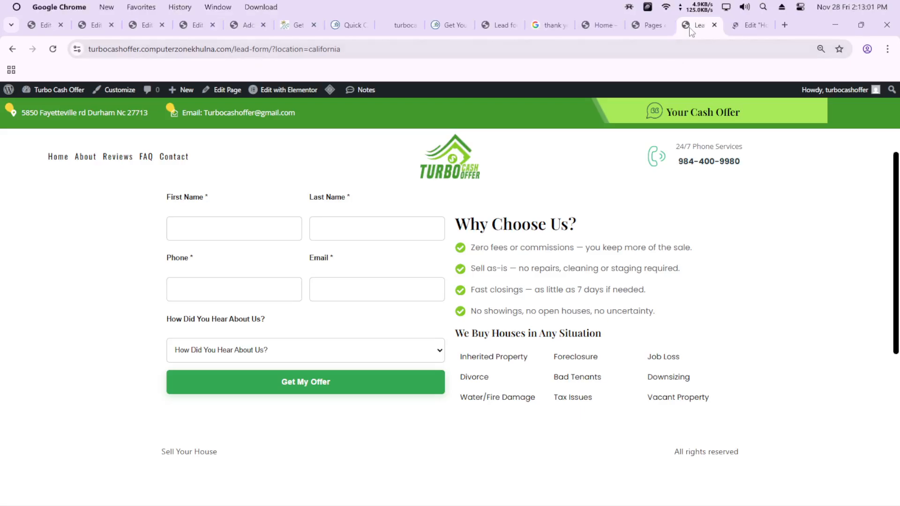
{"action": "middle_click", "coordinate": [696, 30]}
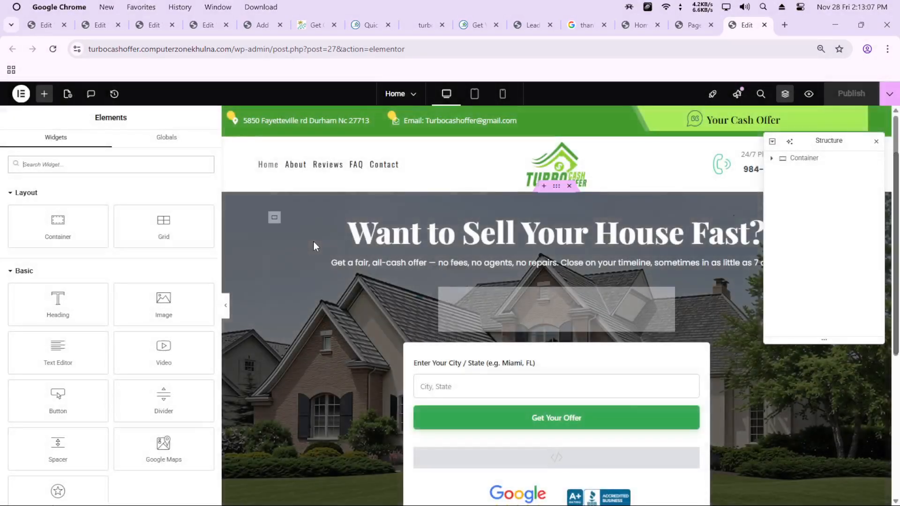
Search the widgets for "shor" and place a Shortcode widget directly below the location form on the Home page
{"action": "scroll", "coordinate": [458, 303], "scroll_direction": "down", "scroll_amount": 3}
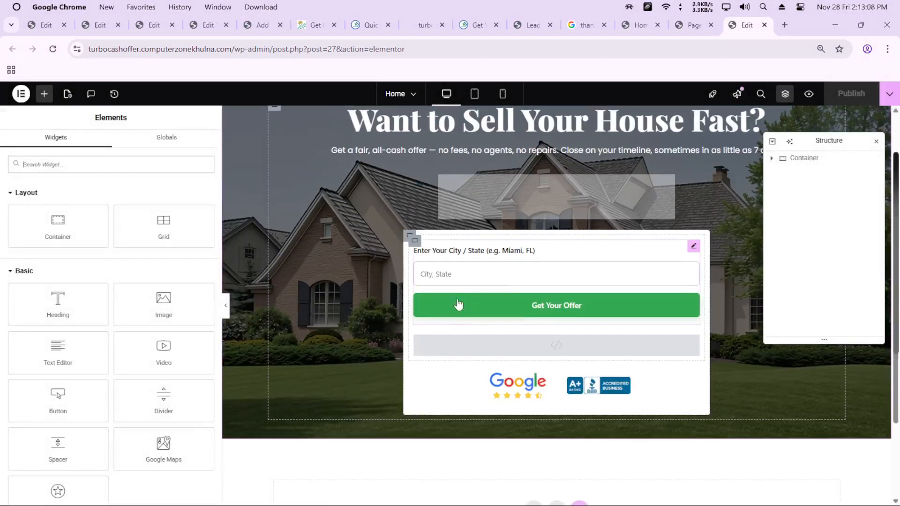
{"action": "left_click", "coordinate": [487, 271]}
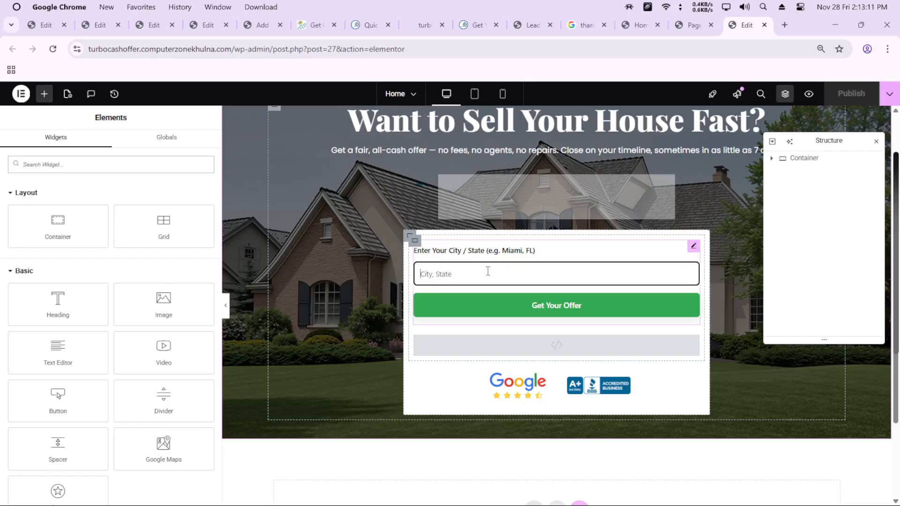
{"action": "left_click", "coordinate": [44, 93]}
{"action": "left_click", "coordinate": [70, 164]}
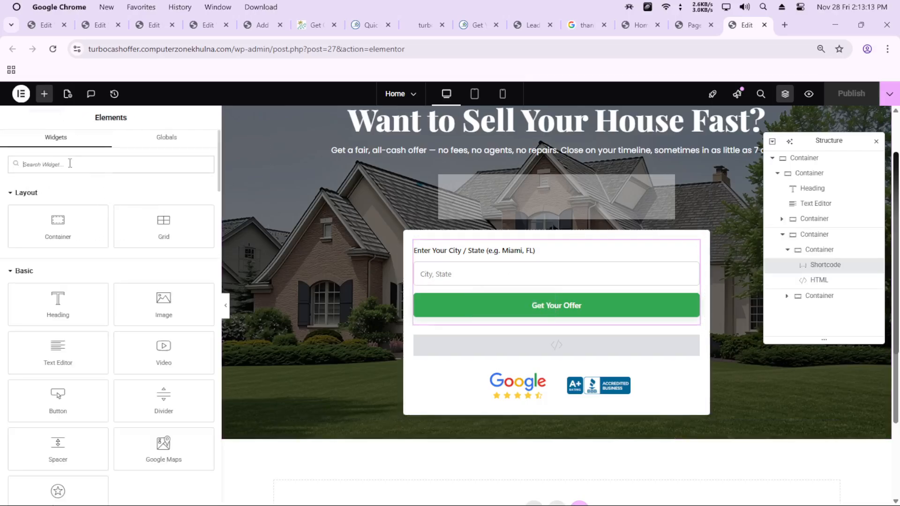
{"action": "type", "text": "shor"}
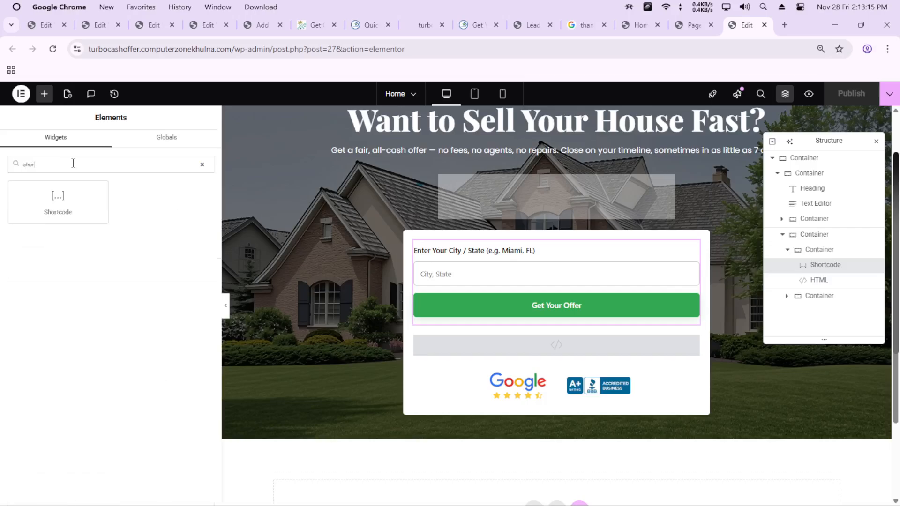
{"action": "left_click_drag", "start_coordinate": [59, 197], "coordinate": [570, 320]}
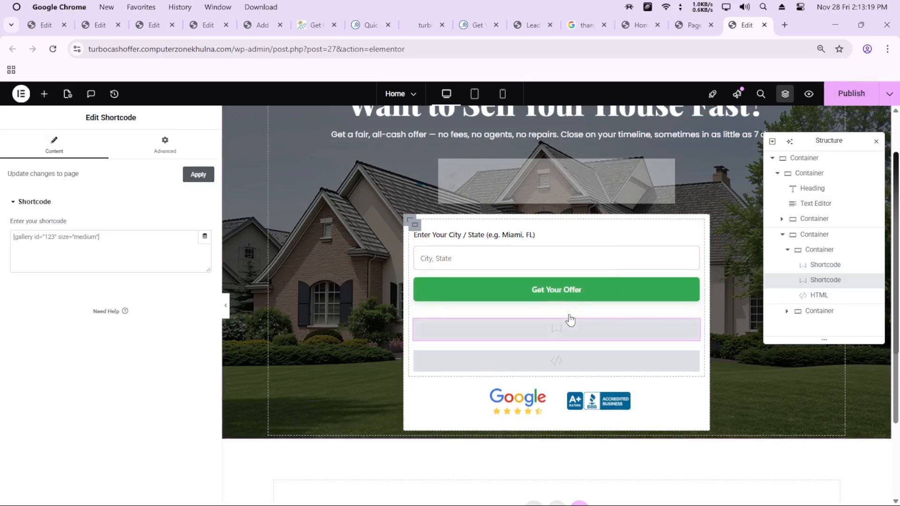
Copy the Quick Location form's shortcode from the contact forms list and paste it into the new Shortcode widget on the Home page
{"action": "left_click", "coordinate": [99, 242]}
{"action": "left_click", "coordinate": [692, 25]}
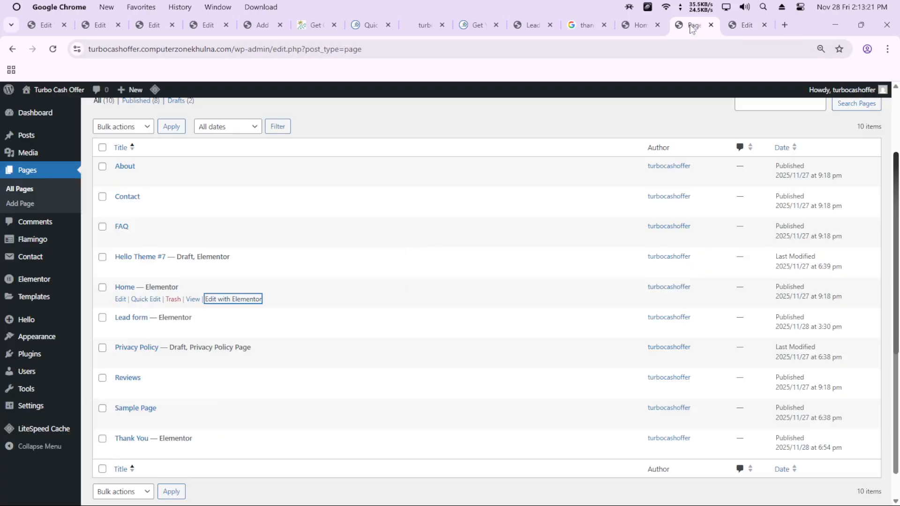
{"action": "mouse_move", "coordinate": [58, 262]}
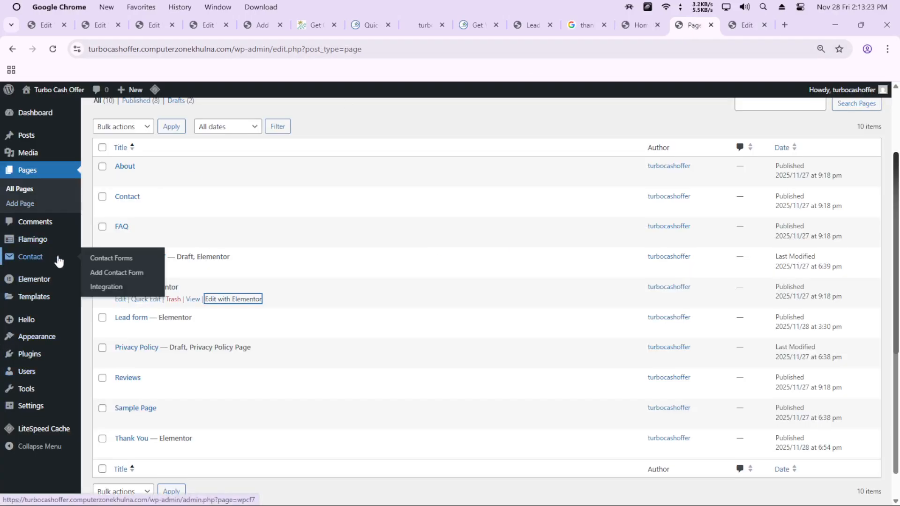
{"action": "left_click", "coordinate": [112, 259]}
{"action": "scroll", "coordinate": [148, 412], "scroll_direction": "down", "scroll_amount": 2}
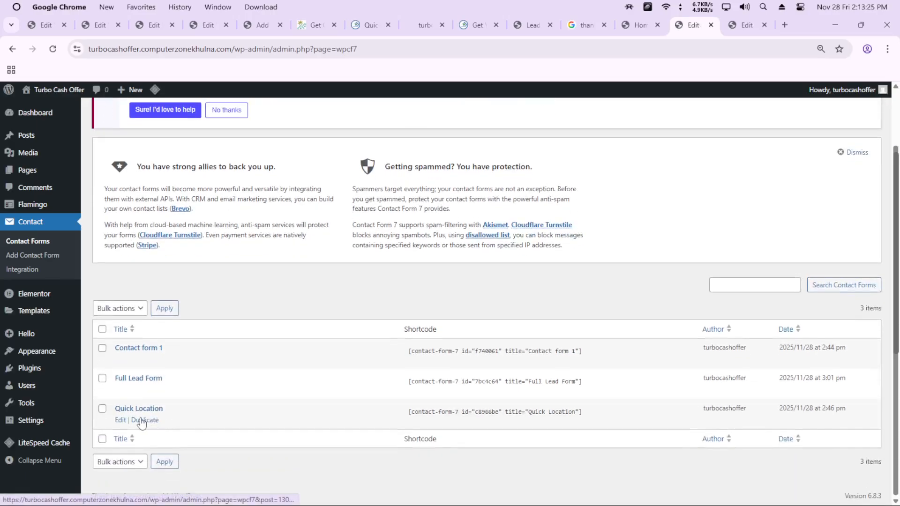
{"action": "left_click_drag", "start_coordinate": [582, 412], "coordinate": [401, 415]}
{"action": "key", "text": "ctrl+c"}
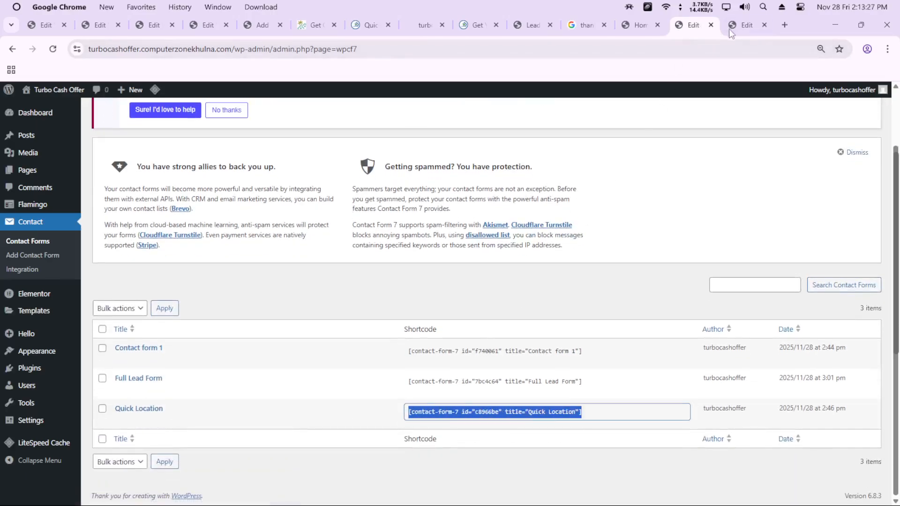
{"action": "left_click", "coordinate": [745, 26]}
{"action": "key", "text": "ctrl+v"}
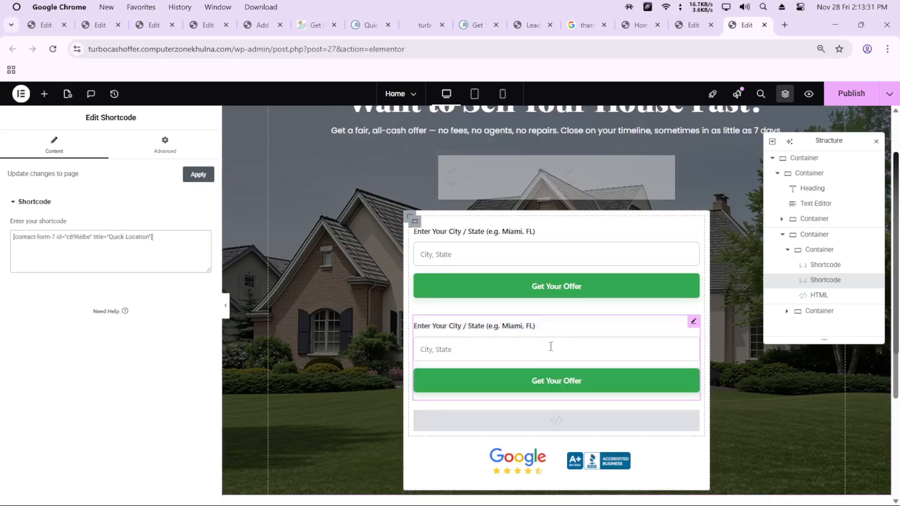
Open the HTML widget below the location forms for editing, highlight its complete script, and clear the selection
{"action": "right_click", "coordinate": [517, 341]}
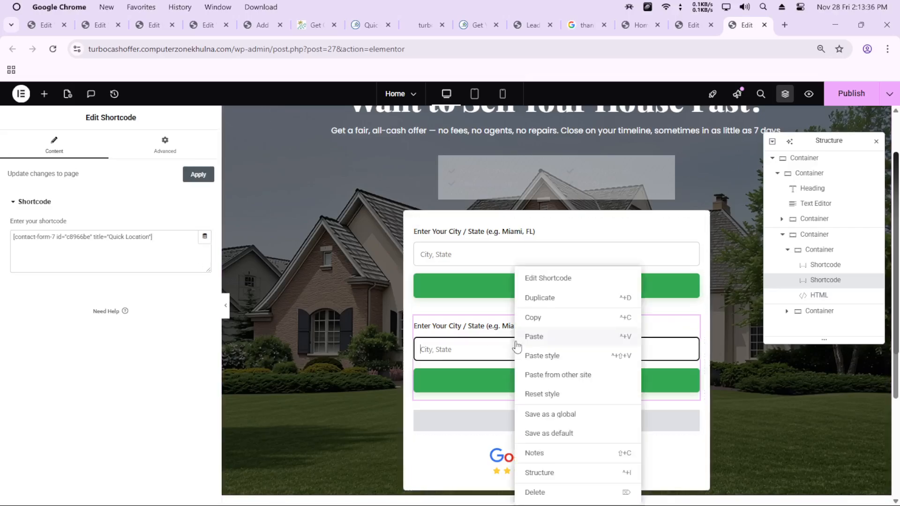
{"action": "left_click", "coordinate": [458, 420]}
{"action": "left_click", "coordinate": [99, 313]}
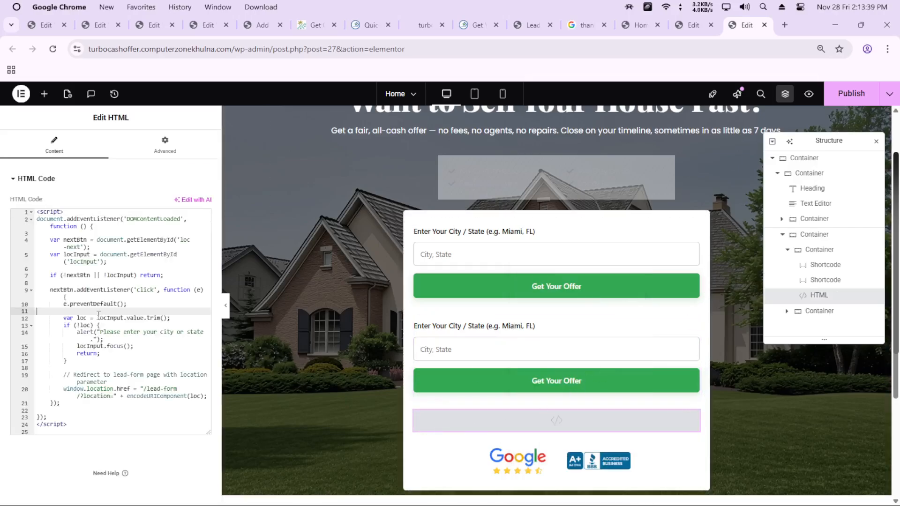
{"action": "left_click_drag", "start_coordinate": [86, 424], "coordinate": [16, 214]}
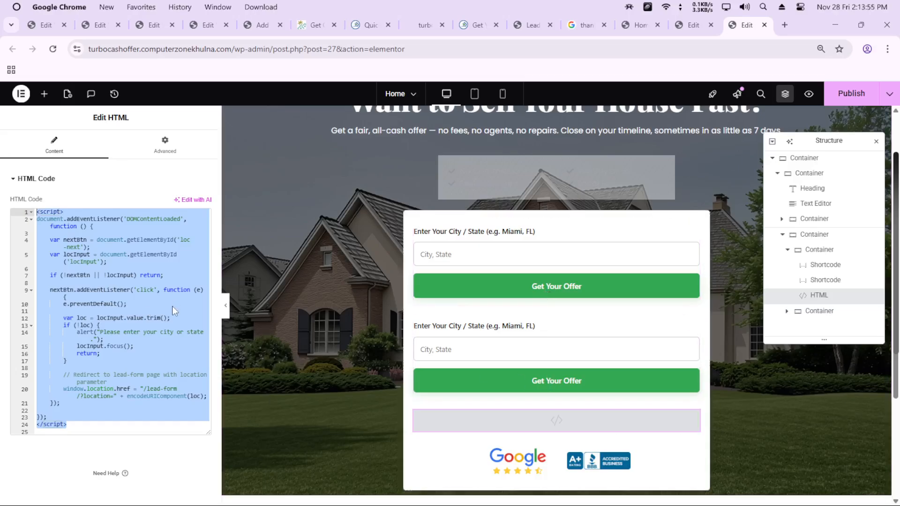
{"action": "left_click", "coordinate": [133, 327]}
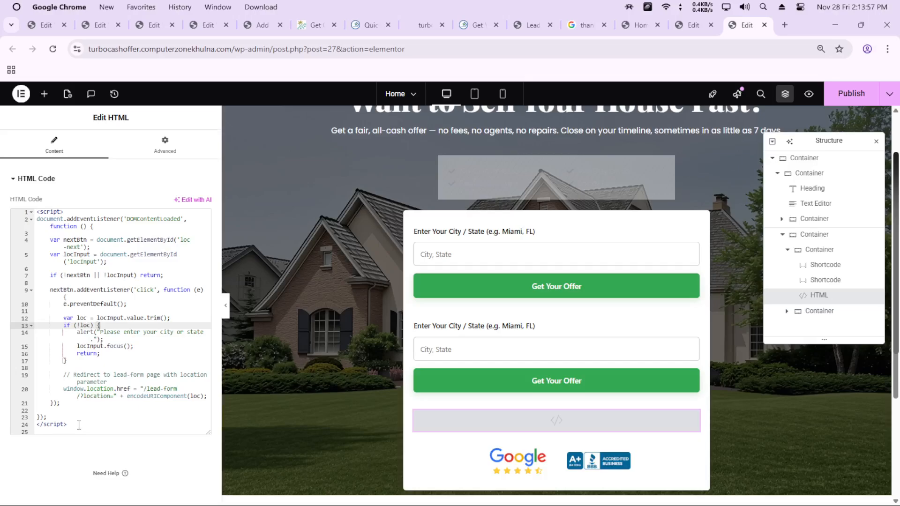
{"action": "left_click_drag", "start_coordinate": [80, 424], "coordinate": [22, 213]}
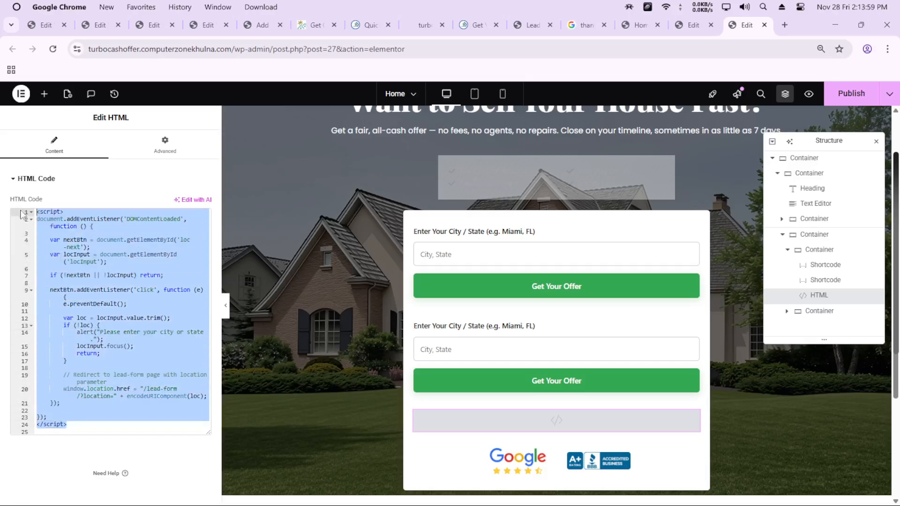
{"action": "left_click", "coordinate": [104, 339]}
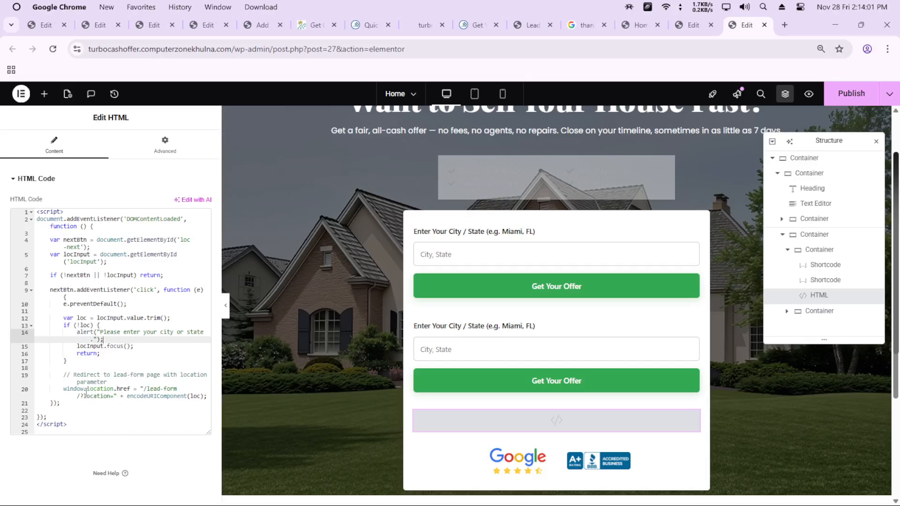
Examine the script's window.location.href line in the HTML widget, highlighting the lead-form page slug in the redirect path
{"action": "left_click_drag", "start_coordinate": [64, 390], "coordinate": [156, 389]}
{"action": "left_click", "coordinate": [162, 390]}
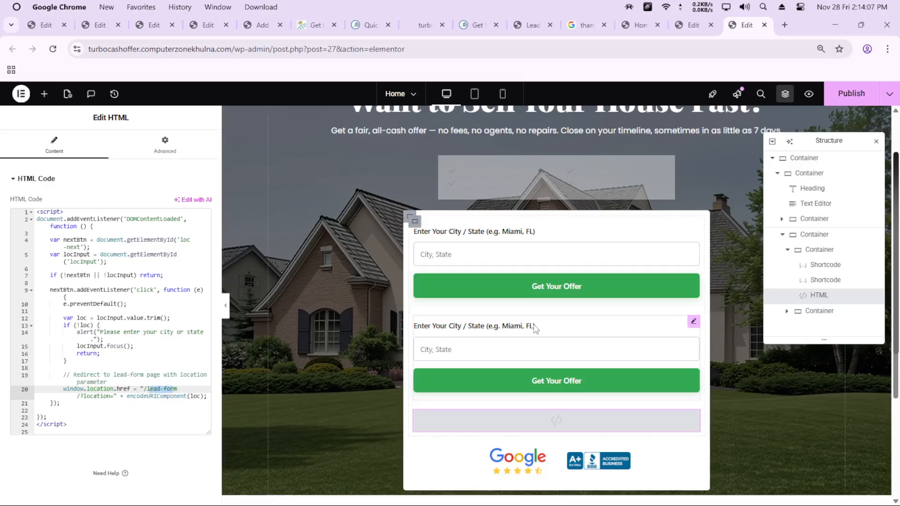
{"action": "left_click", "coordinate": [553, 289]}
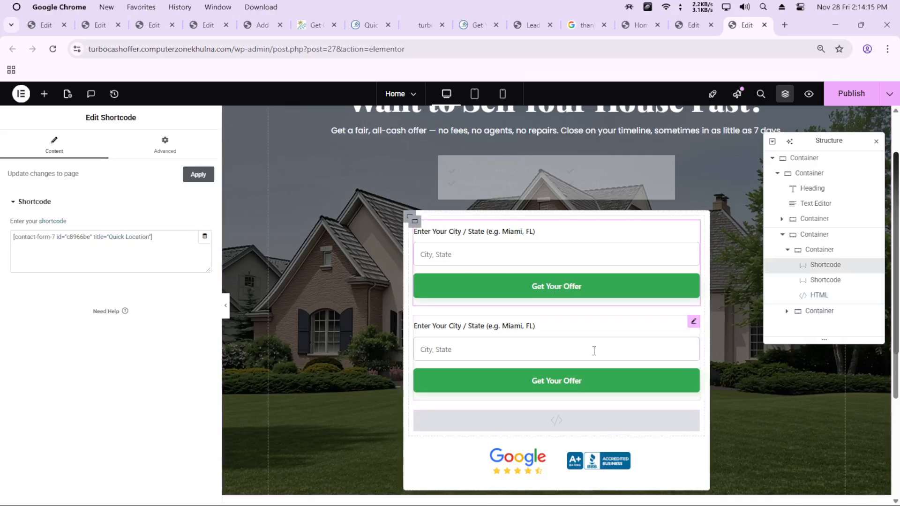
{"action": "left_click", "coordinate": [562, 412]}
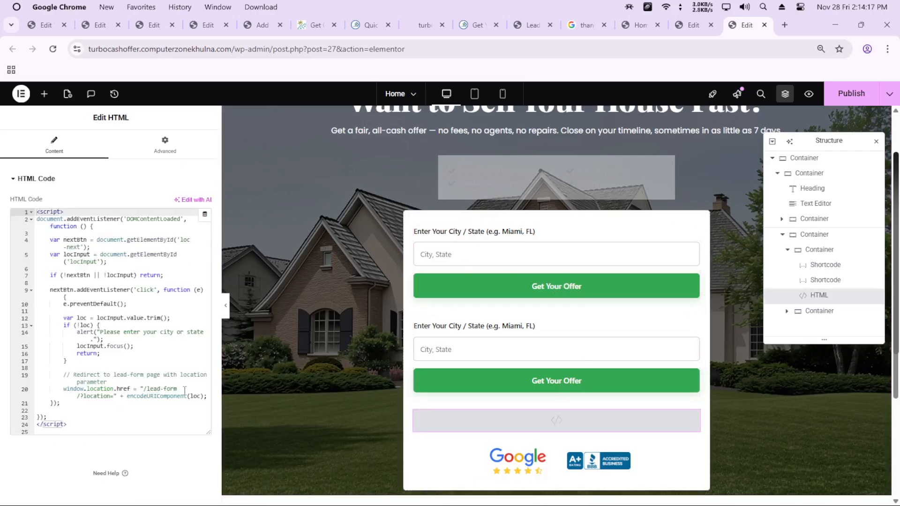
{"action": "left_click_drag", "start_coordinate": [177, 389], "coordinate": [148, 389]}
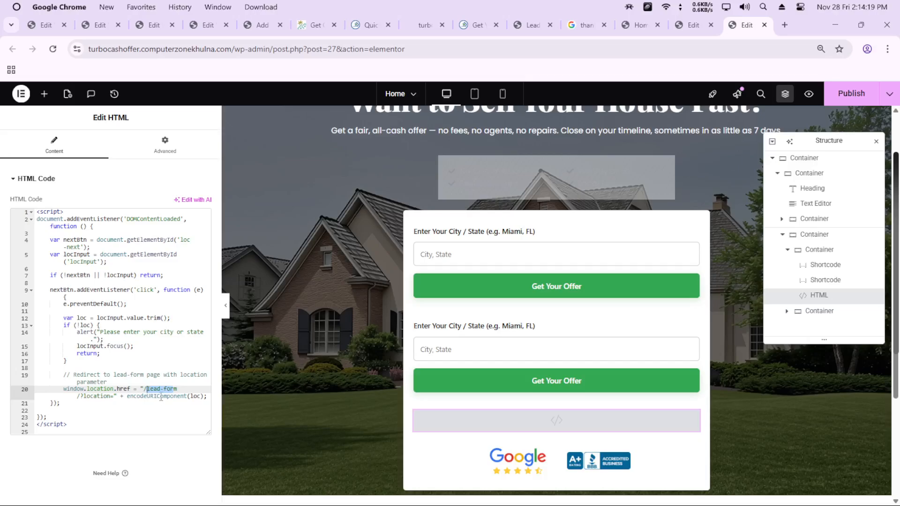
{"action": "left_click", "coordinate": [160, 397]}
{"action": "left_click_drag", "start_coordinate": [176, 390], "coordinate": [142, 389]}
{"action": "left_click", "coordinate": [161, 389]}
{"action": "key", "text": "Right"}
{"action": "key", "text": "Left"}
{"action": "key", "text": "ctrl+s"}
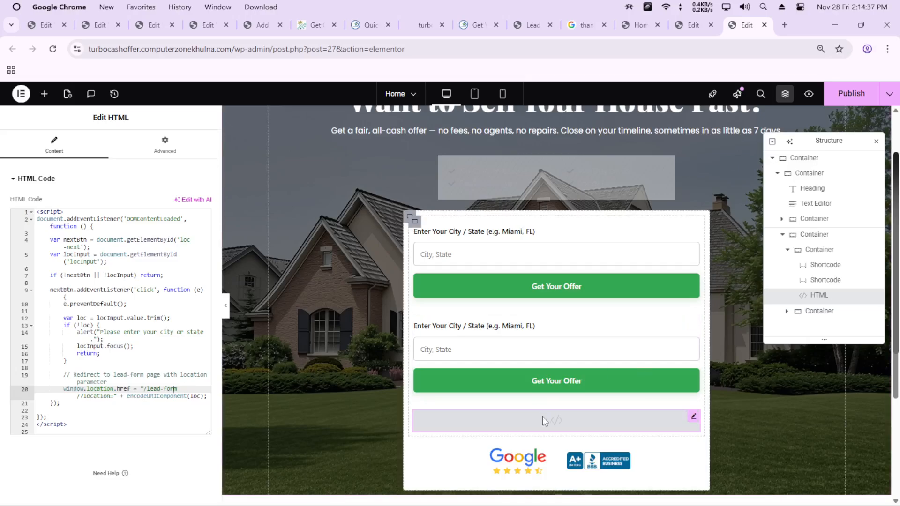
Delete the second Quick Location Shortcode widget from the Home page and publish the page
{"action": "left_click", "coordinate": [521, 346]}
{"action": "right_click", "coordinate": [522, 346]}
{"action": "left_click", "coordinate": [560, 492]}
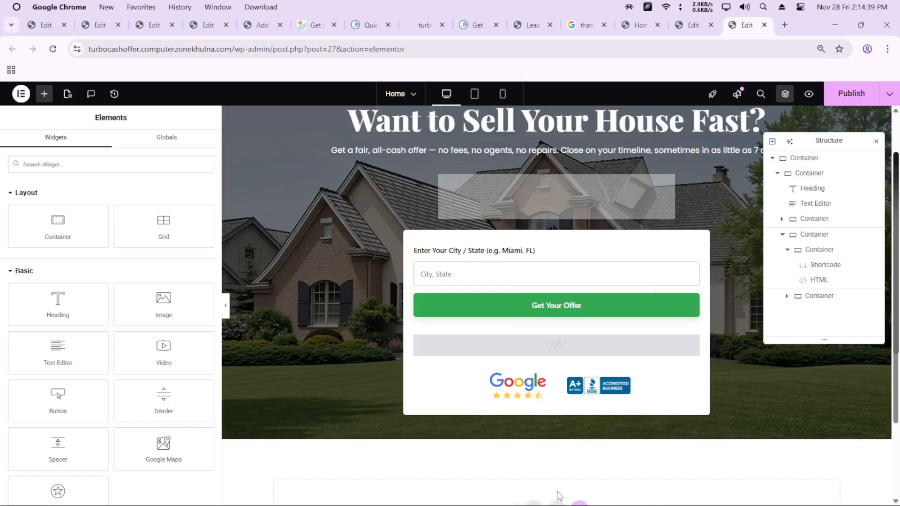
{"action": "left_click", "coordinate": [848, 93]}
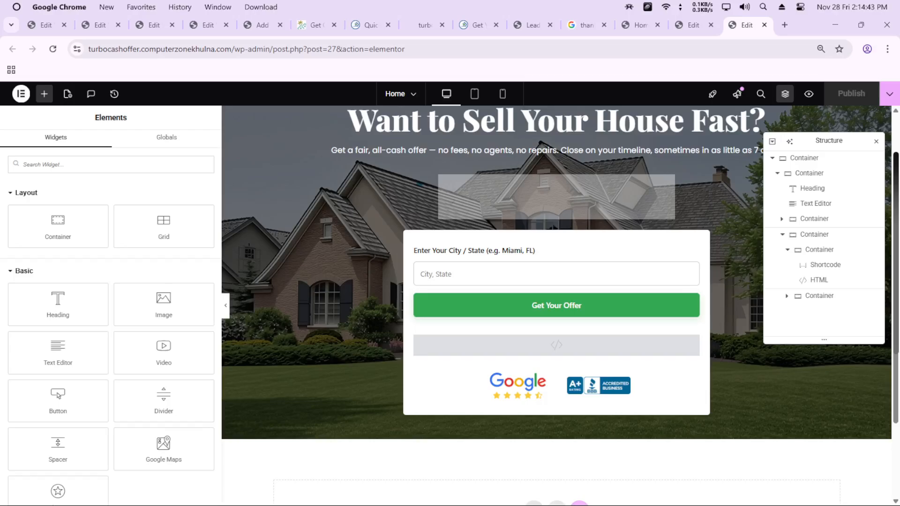
Exit the Home page editor to WordPress, go to the list of all pages, and open the Lead form page in Elementor
{"action": "left_click", "coordinate": [20, 96]}
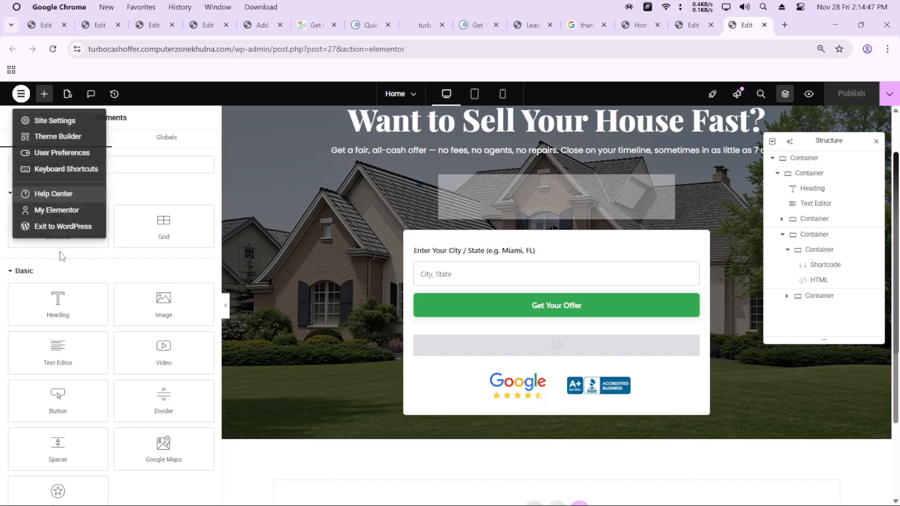
{"action": "left_click", "coordinate": [54, 227]}
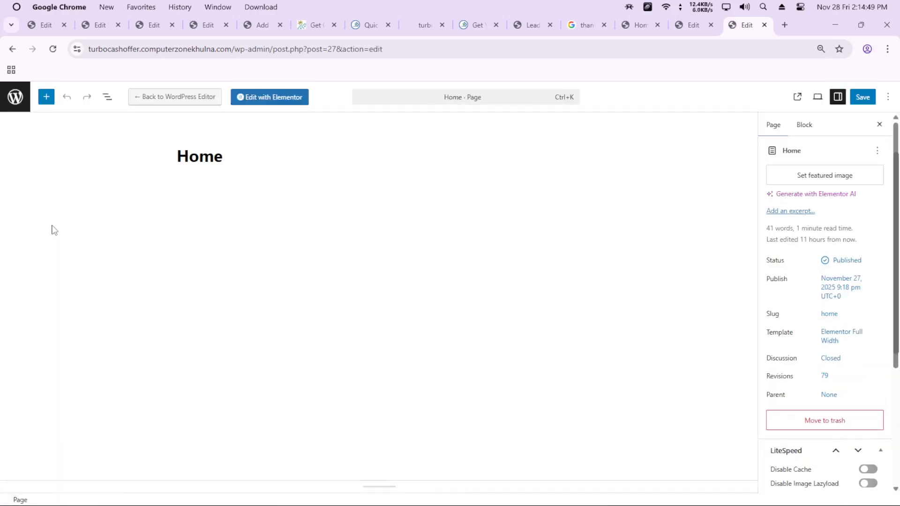
{"action": "left_click", "coordinate": [14, 96]}
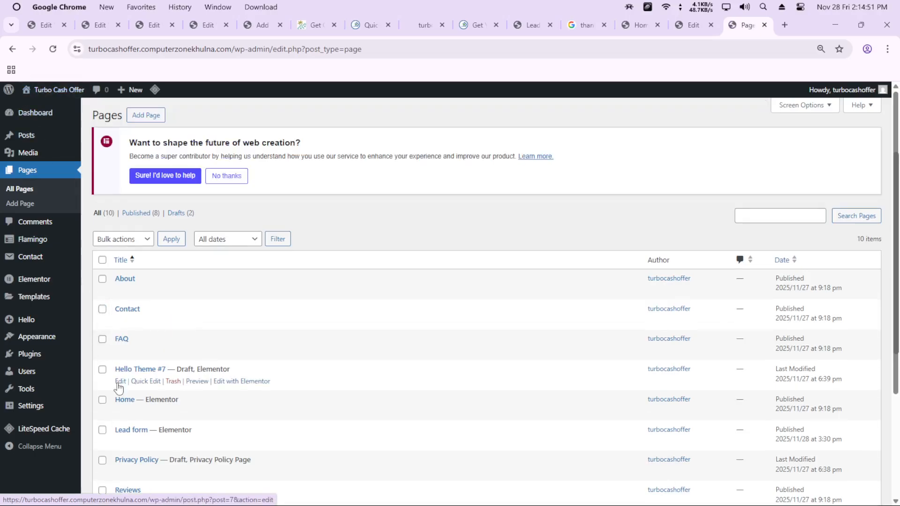
{"action": "scroll", "coordinate": [123, 379], "scroll_direction": "down", "scroll_amount": 2}
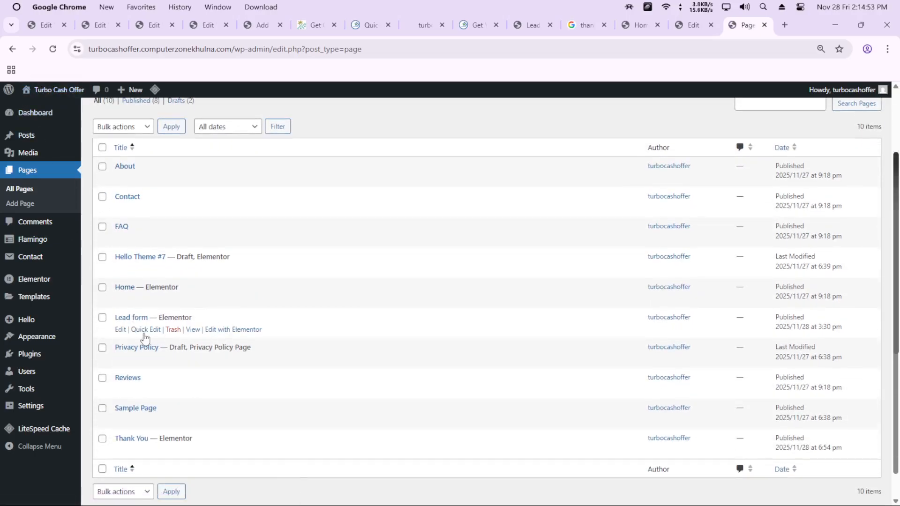
{"action": "left_click", "coordinate": [238, 332], "text": "ctrl"}
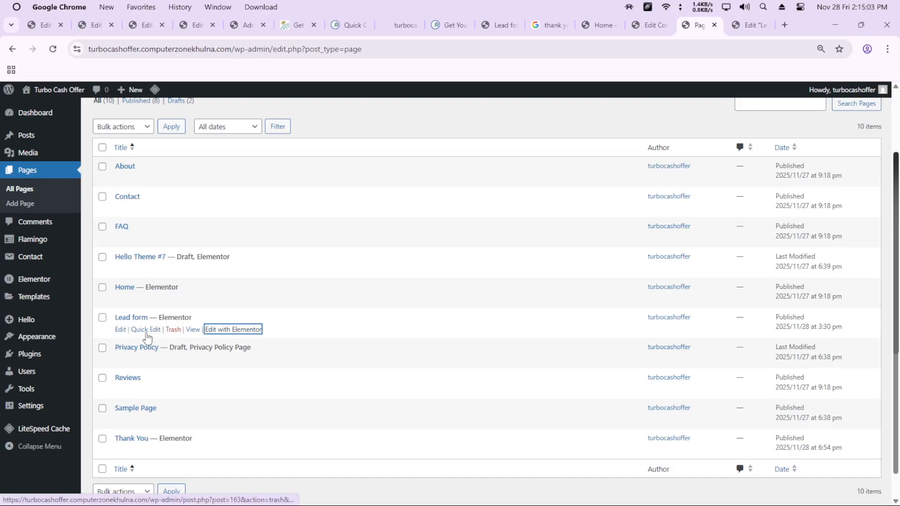
{"action": "left_click", "coordinate": [237, 330]}
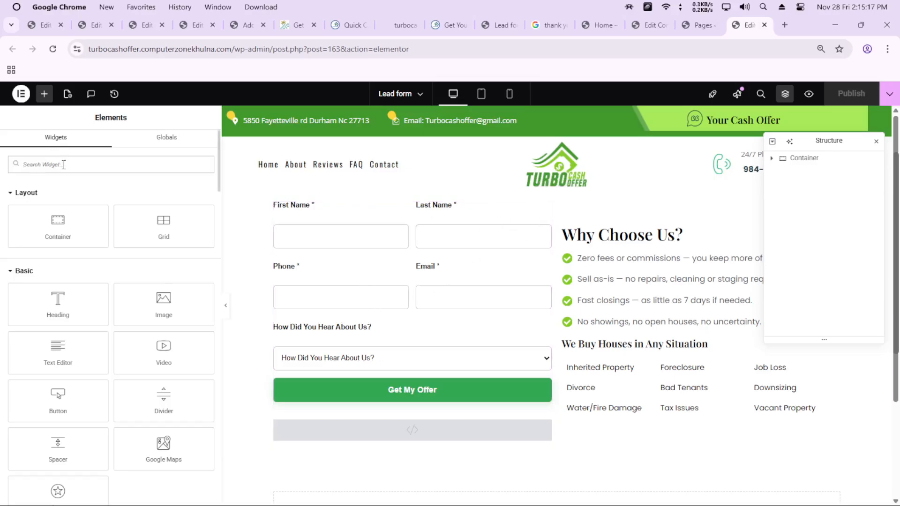
Search the widgets for "sho" and place a Shortcode widget between the lead form and the HTML widget on the Lead form page
{"action": "type", "text": "wh"}
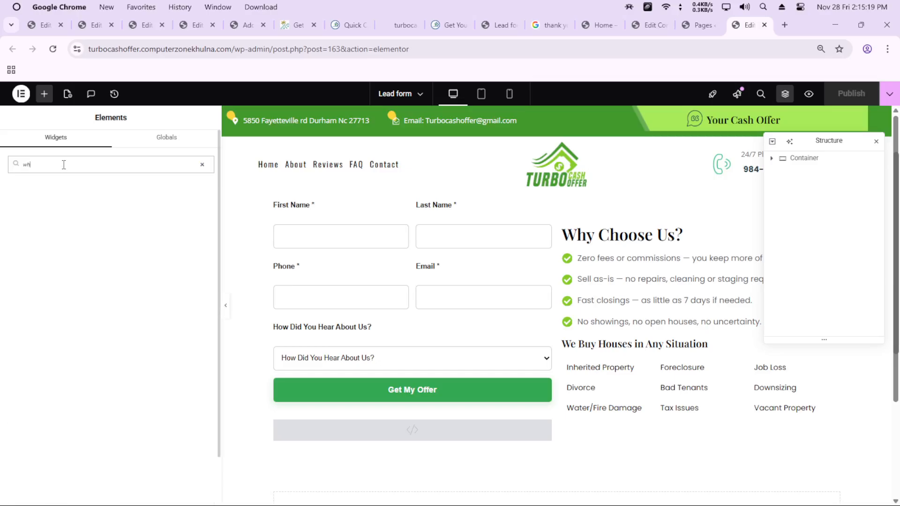
{"action": "key", "text": "BackSpace"}
{"action": "key", "text": "BackSpace"}
{"action": "type", "text": "sho"}
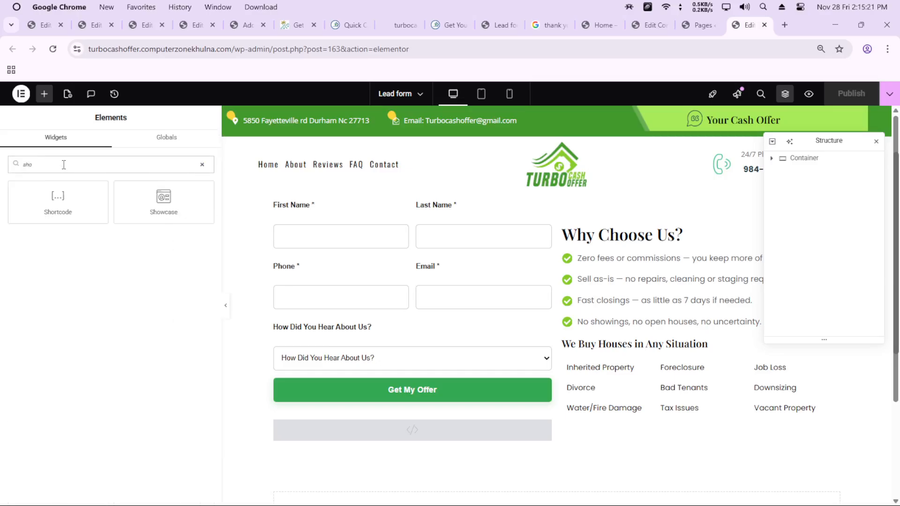
{"action": "left_click_drag", "start_coordinate": [54, 208], "coordinate": [443, 408]}
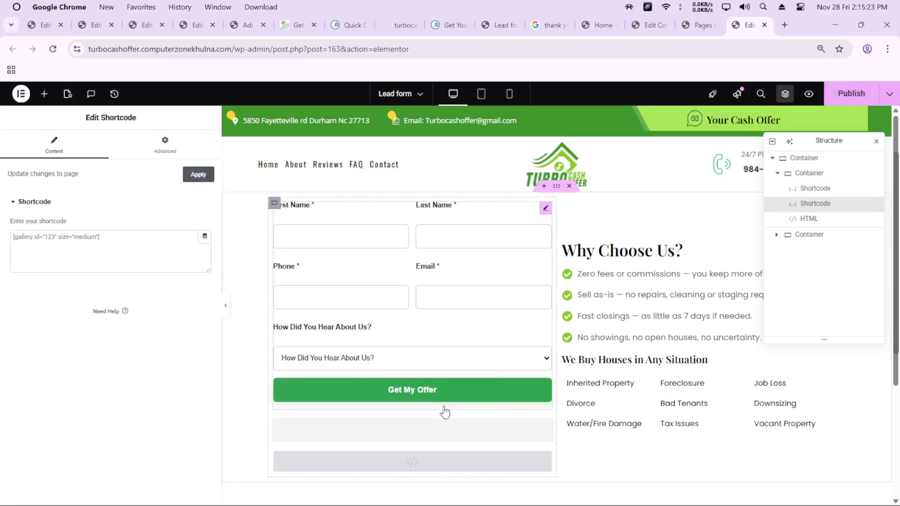
Copy the Full Lead Form shortcode from the contact forms list into the new Shortcode widget on the Lead form page
{"action": "left_click", "coordinate": [648, 26]}
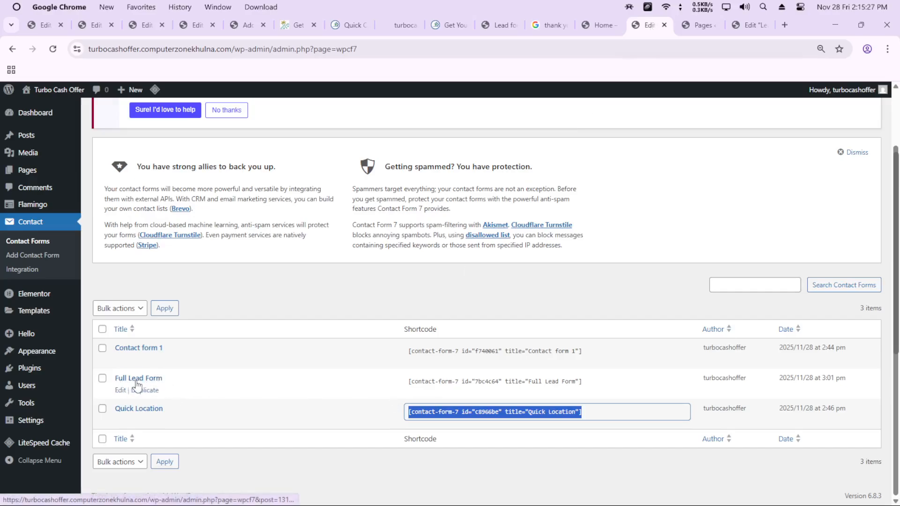
{"action": "left_click", "coordinate": [576, 381]}
{"action": "key", "text": "ctrl+c"}
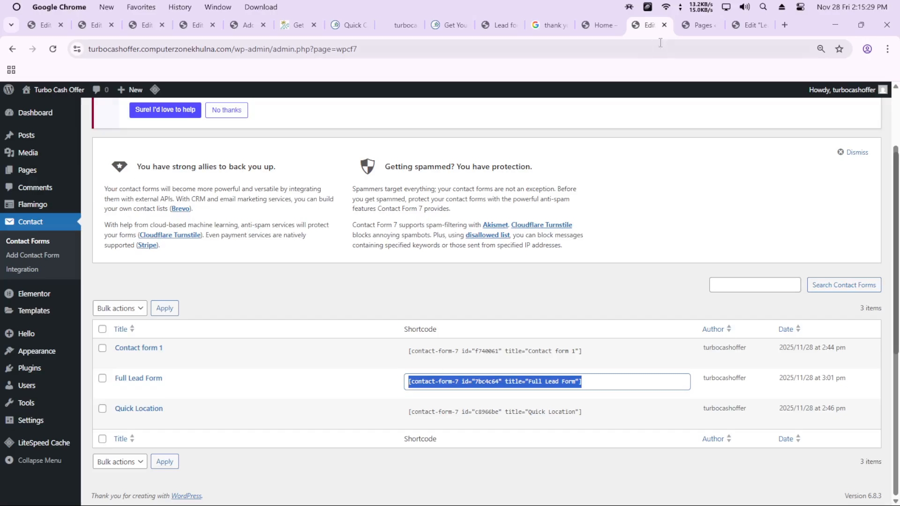
{"action": "left_click", "coordinate": [751, 25]}
{"action": "left_click", "coordinate": [149, 268]}
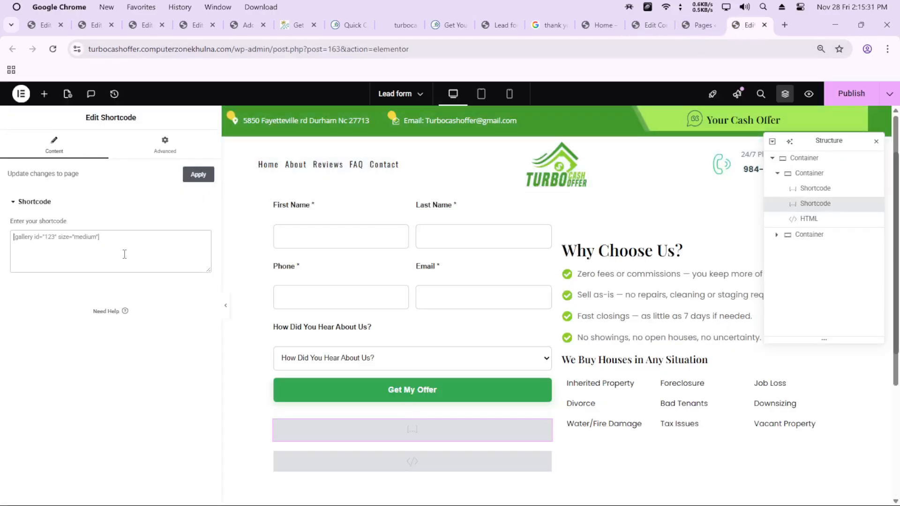
{"action": "key", "text": "ctrl+v"}
Open the HTML widget's code below the lead form and examine the thank-you redirect in its second script
{"action": "scroll", "coordinate": [441, 354], "scroll_direction": "down", "scroll_amount": 1}
{"action": "scroll", "coordinate": [415, 326], "scroll_direction": "down", "scroll_amount": 2}
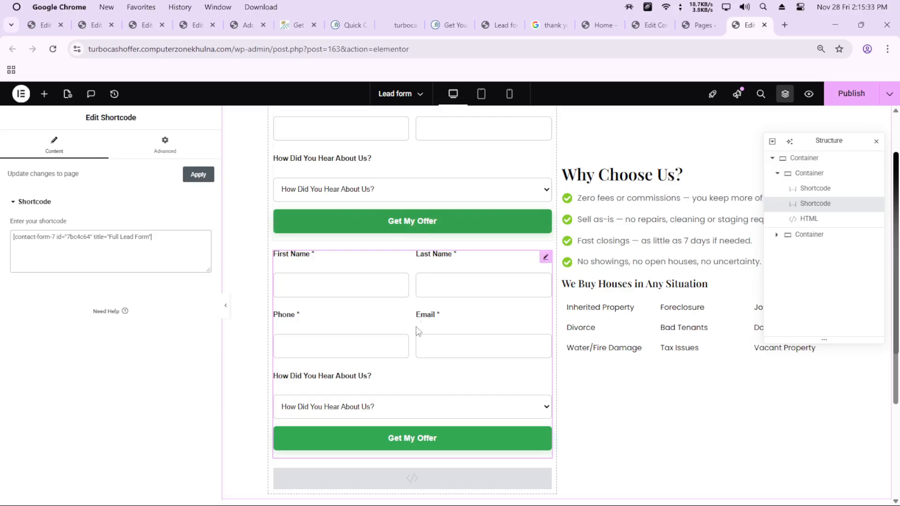
{"action": "scroll", "coordinate": [415, 406], "scroll_direction": "down", "scroll_amount": 2}
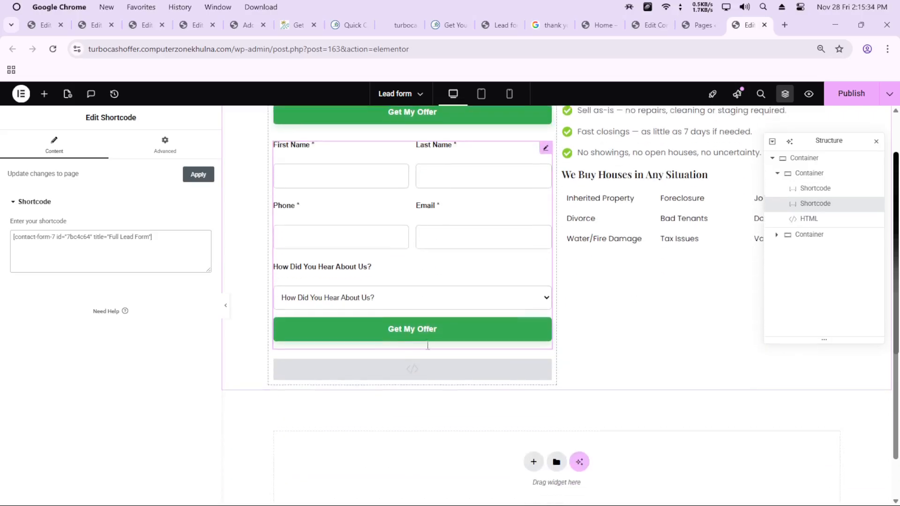
{"action": "left_click", "coordinate": [543, 367]}
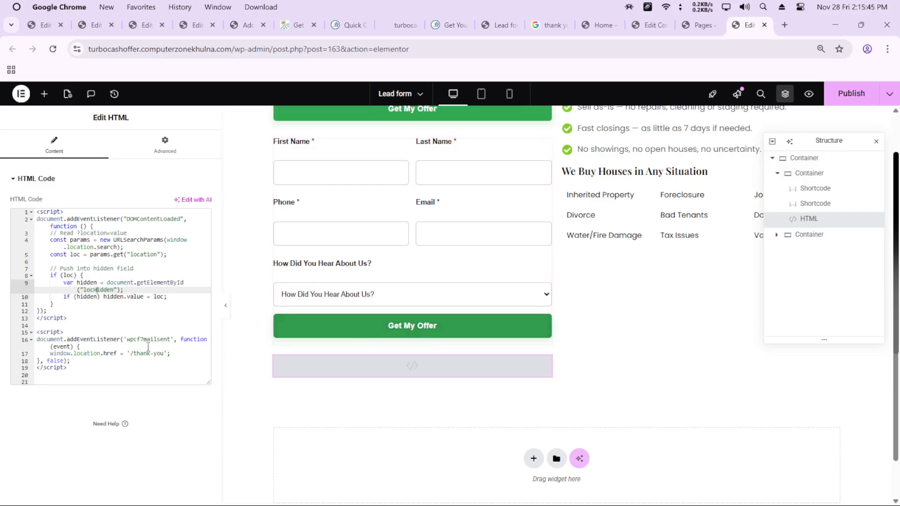
{"action": "left_click_drag", "start_coordinate": [134, 354], "coordinate": [173, 354]}
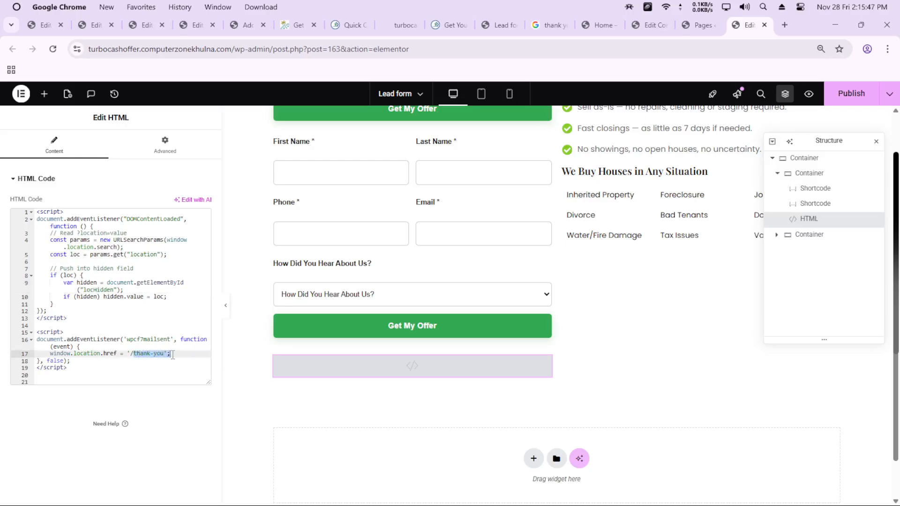
{"action": "left_click", "coordinate": [149, 354]}
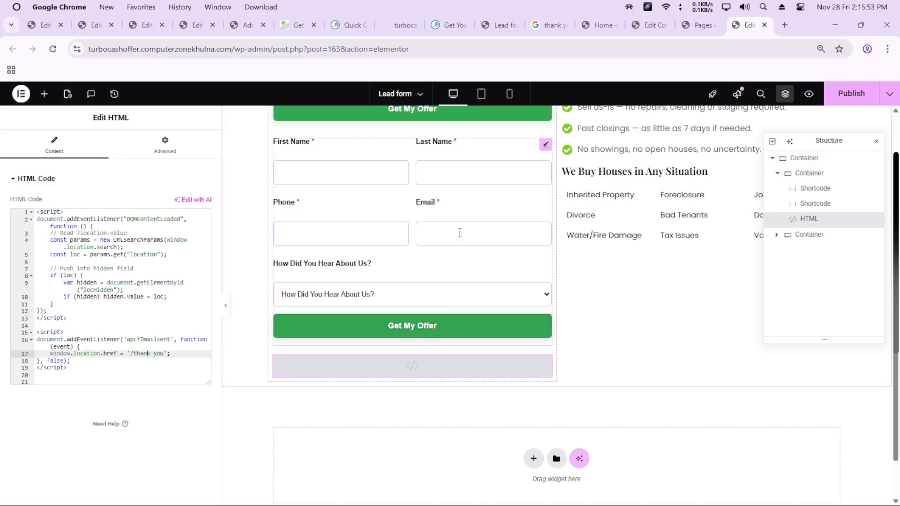
Delete the duplicate Full Lead Form Shortcode widget from the Lead form page and publish the page
{"action": "scroll", "coordinate": [459, 232], "scroll_direction": "up", "scroll_amount": 2}
{"action": "right_click", "coordinate": [413, 315]}
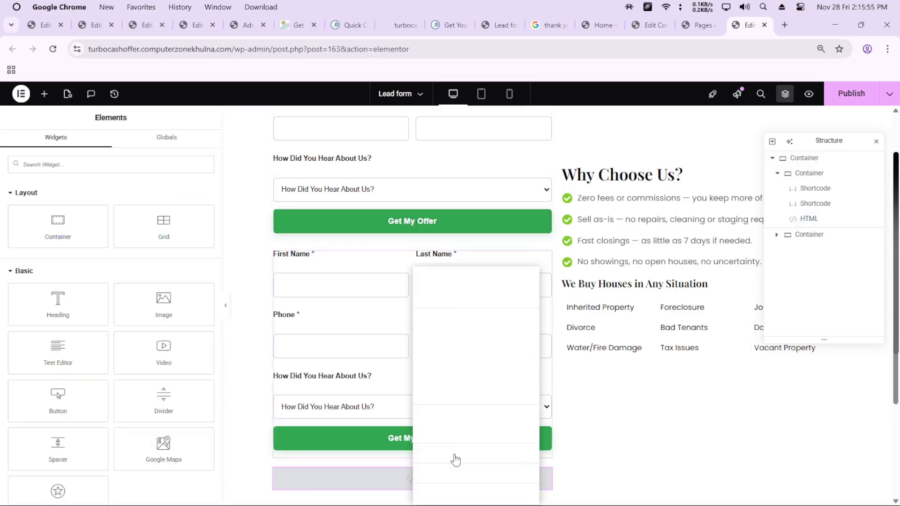
{"action": "left_click", "coordinate": [446, 488]}
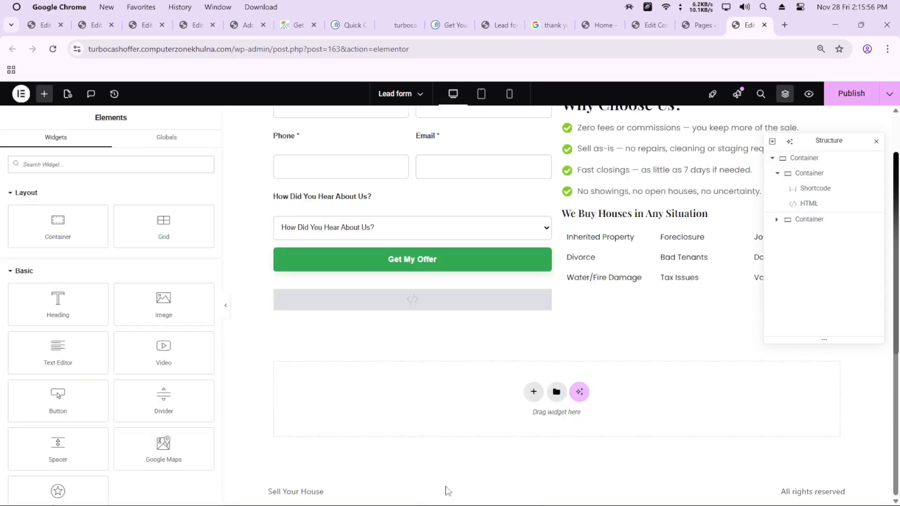
{"action": "left_click", "coordinate": [854, 104]}
Open the Thank You page in Elementor from the list of all pages and view its layout
{"action": "left_click", "coordinate": [694, 25]}
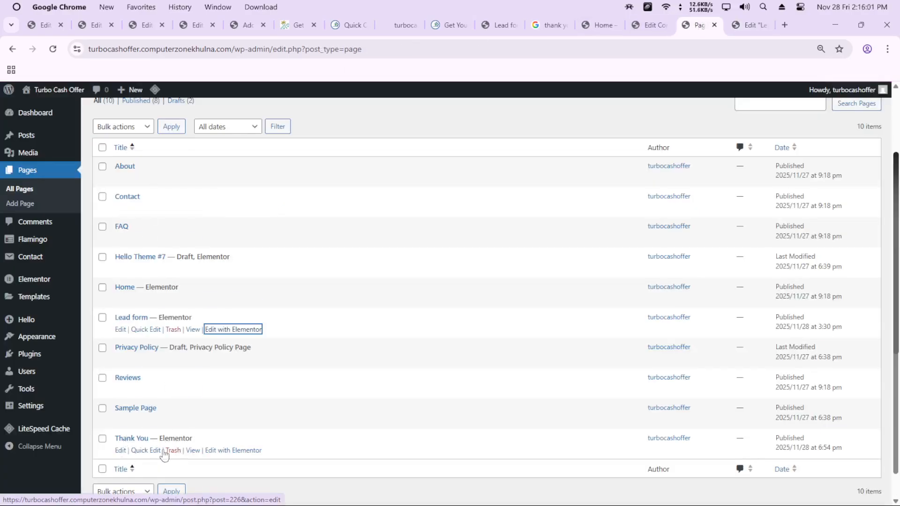
{"action": "left_click", "coordinate": [233, 451]}
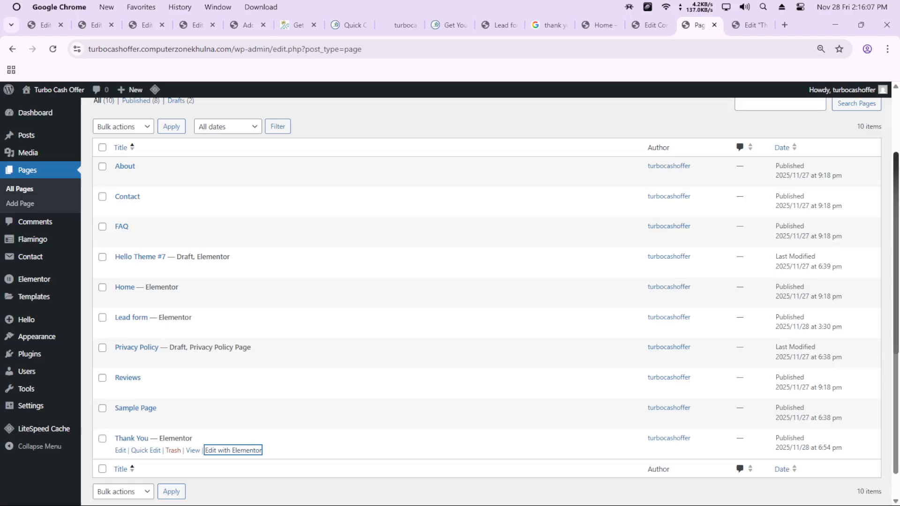
{"action": "left_click", "coordinate": [742, 25]}
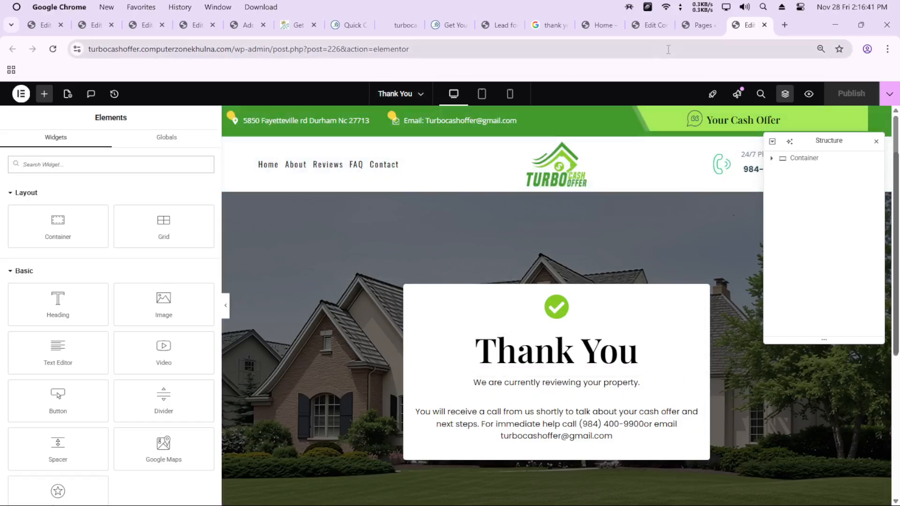
Open the Lead form page in Elementor in a separate tab and highlight the /thank-you redirect path in its HTML widget
{"action": "left_click", "coordinate": [696, 26]}
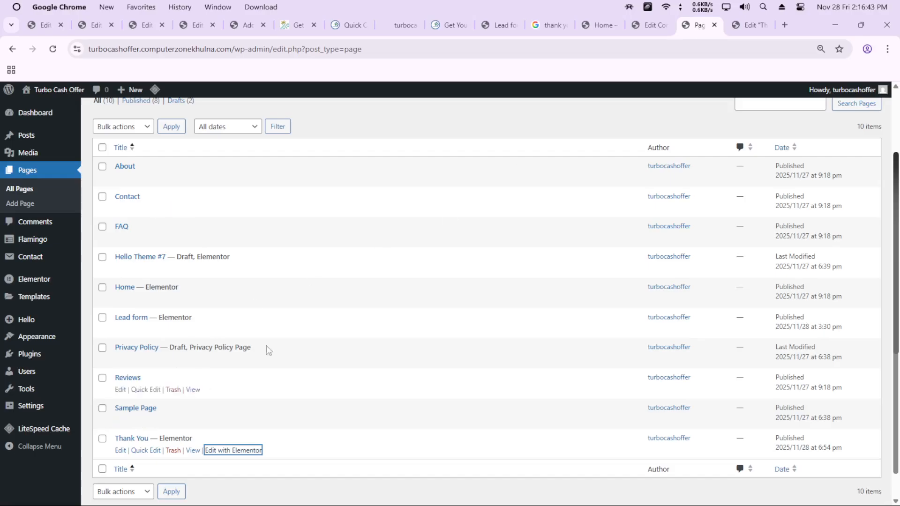
{"action": "middle_click", "coordinate": [233, 329]}
{"action": "left_click", "coordinate": [706, 26]}
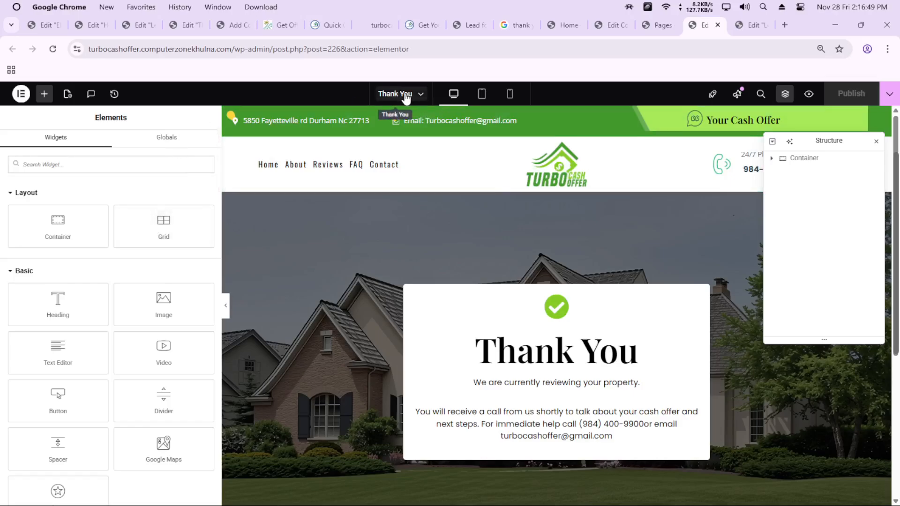
{"action": "key", "text": "ctrl+Tab"}
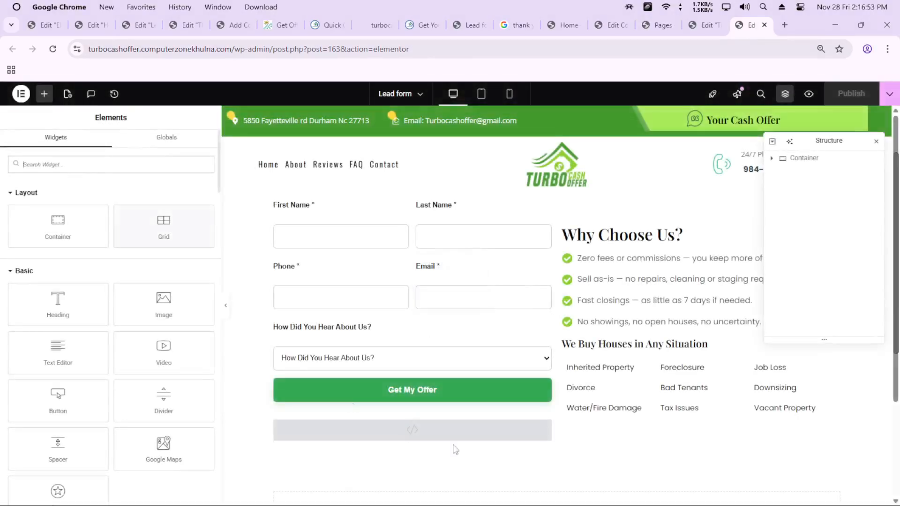
{"action": "left_click", "coordinate": [421, 430]}
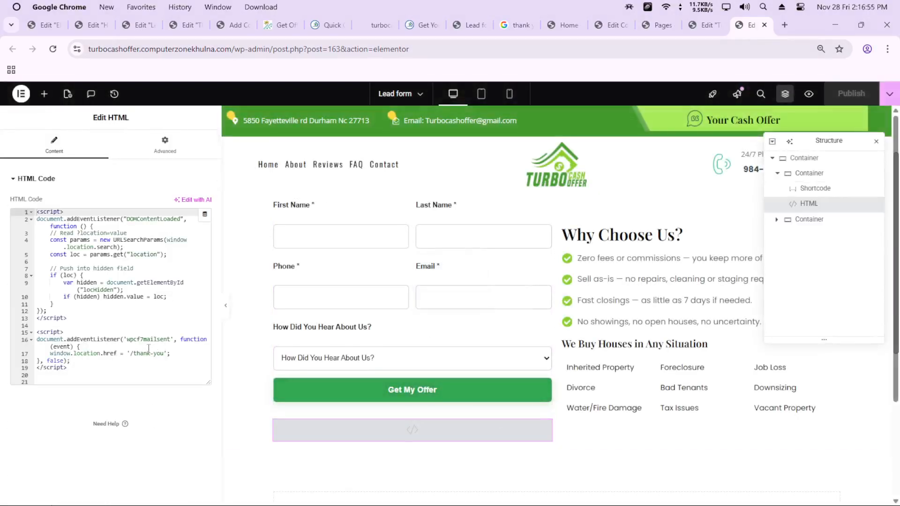
{"action": "left_click_drag", "start_coordinate": [130, 354], "coordinate": [165, 355]}
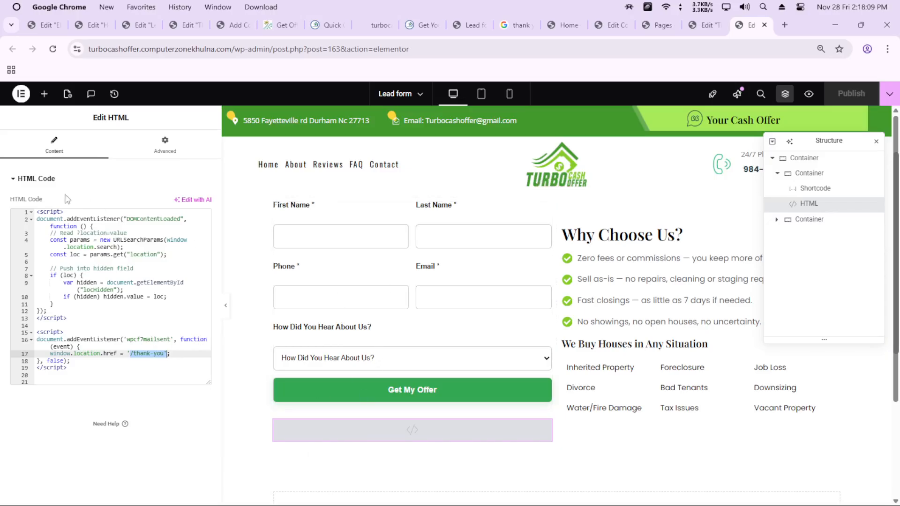
Exit the Lead form editor to WordPress and open Flamingo's inbound messages
{"action": "left_click", "coordinate": [20, 94]}
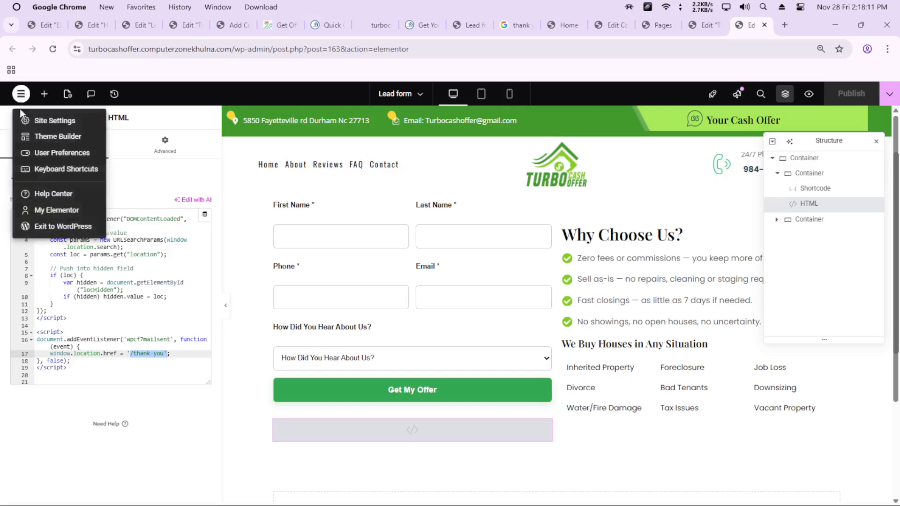
{"action": "left_click", "coordinate": [54, 229]}
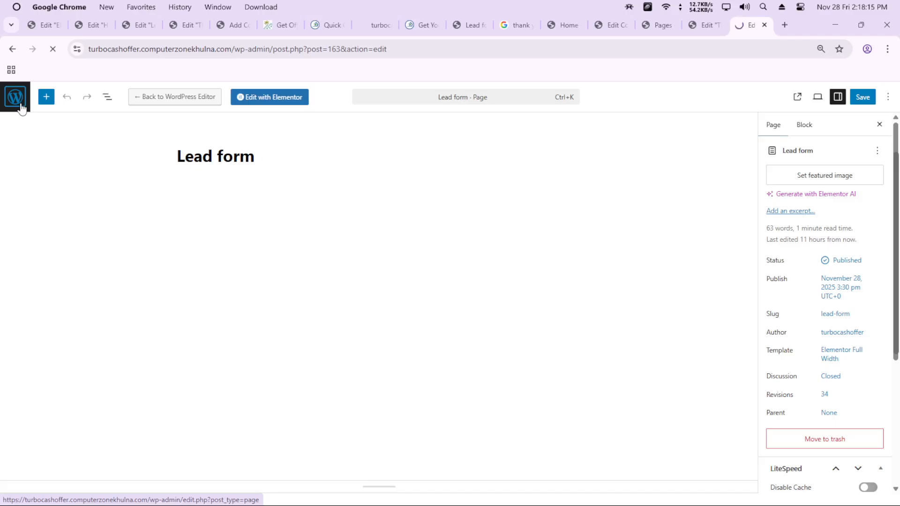
{"action": "left_click", "coordinate": [20, 104]}
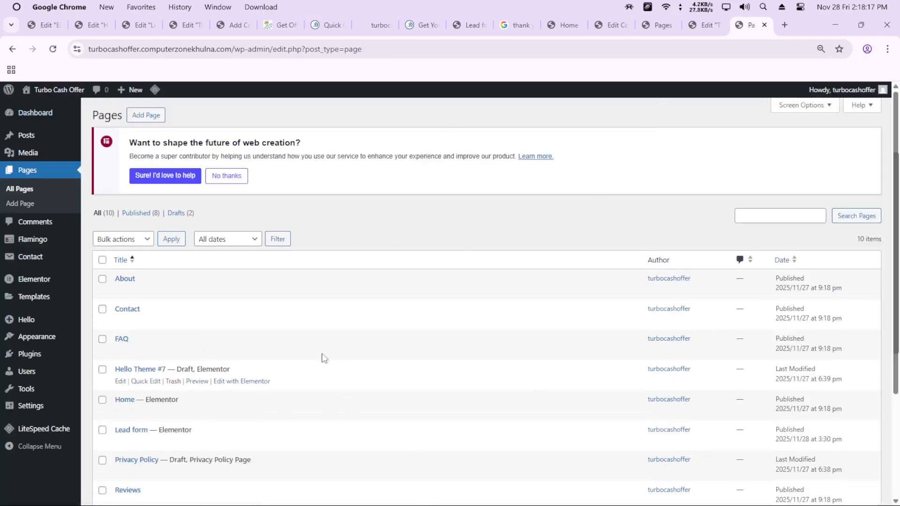
{"action": "mouse_move", "coordinate": [24, 244]}
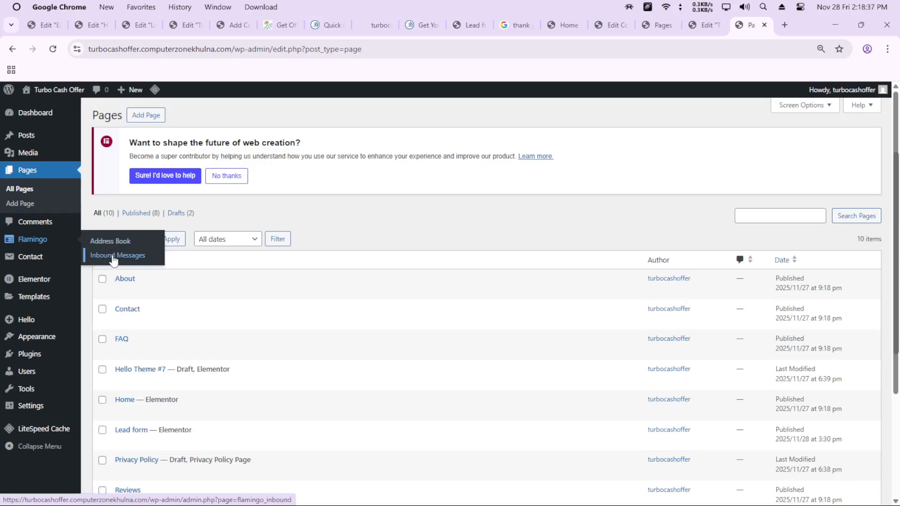
{"action": "left_click", "coordinate": [132, 258]}
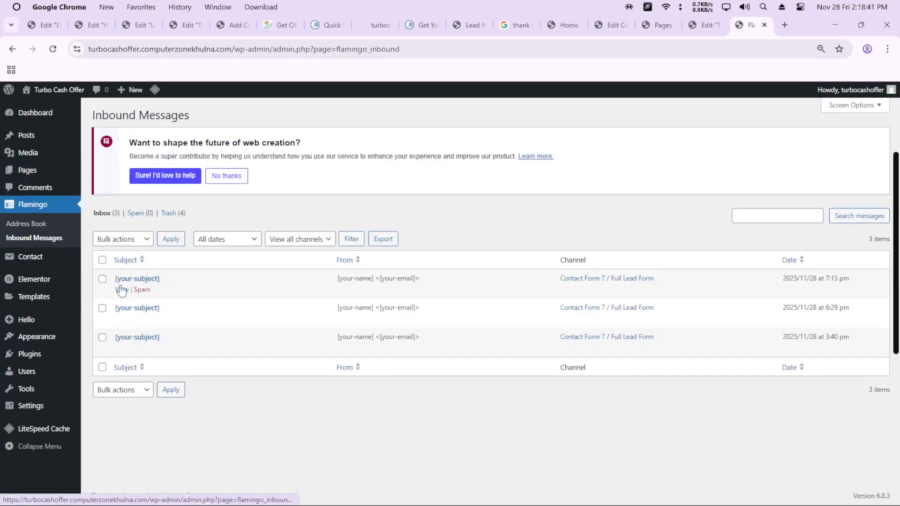
In the tab with the pages list, load the site's root address turbocashoffer.computerzonekhulna.com and go to the live Home page
{"action": "left_click", "coordinate": [704, 23]}
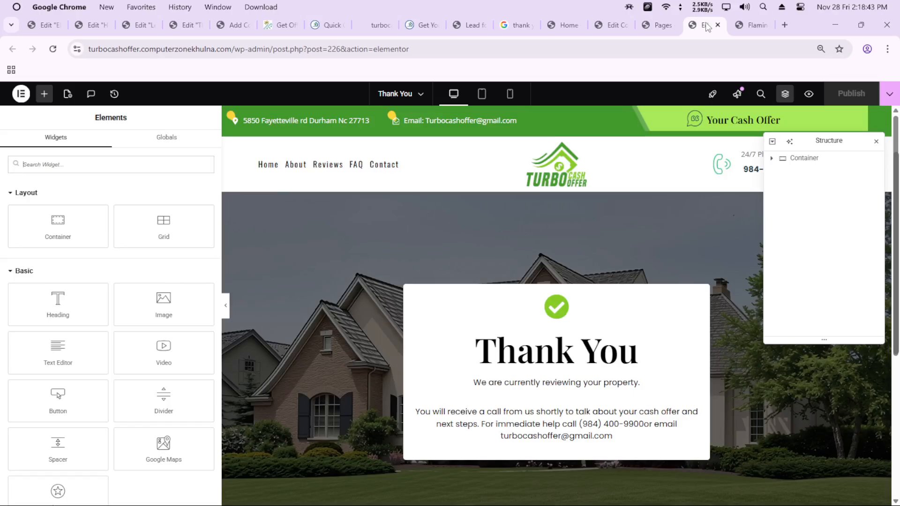
{"action": "left_click", "coordinate": [663, 26]}
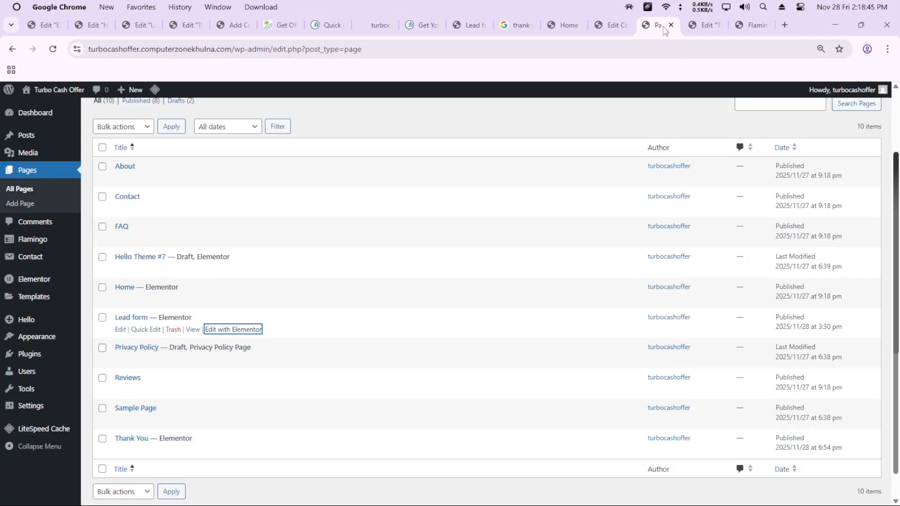
{"action": "left_click", "coordinate": [232, 49]}
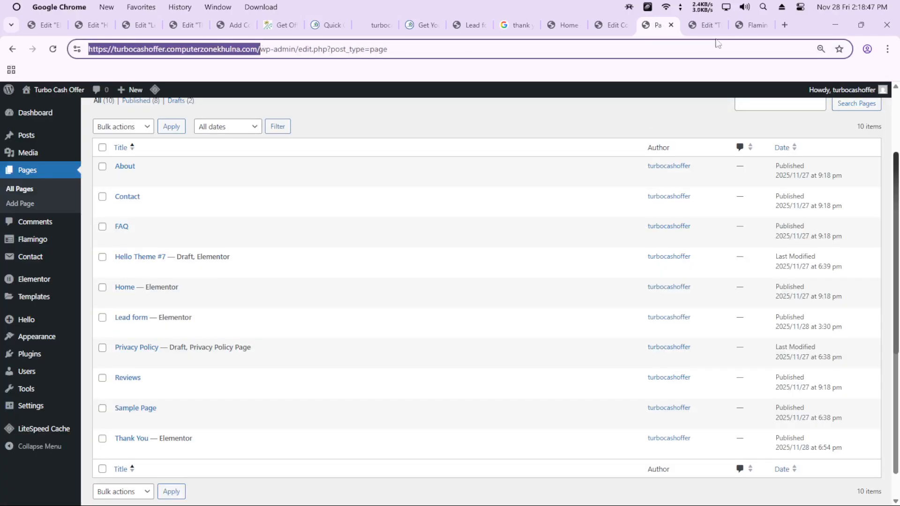
{"action": "left_click", "coordinate": [578, 50]}
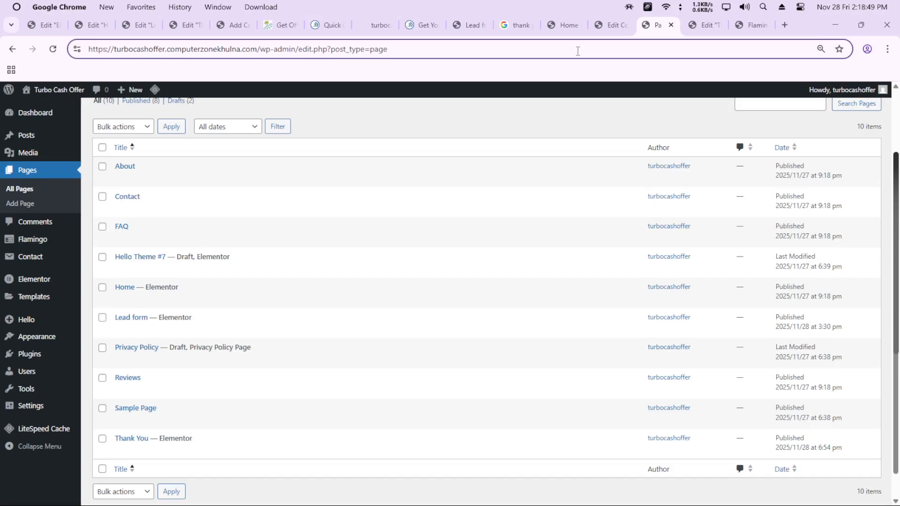
{"action": "key", "text": "BackSpace"}
{"action": "key", "text": "BackSpace"}
{"action": "key", "text": "BackSpace"}
{"action": "key", "text": "BackSpace"}
{"action": "key", "text": "BackSpace"}
{"action": "key", "text": "BackSpace"}
{"action": "key", "text": "BackSpace"}
{"action": "key", "text": "BackSpace"}
{"action": "key", "text": "BackSpace"}
{"action": "key", "text": "BackSpace"}
{"action": "key", "text": "BackSpace"}
{"action": "key", "text": "BackSpace"}
{"action": "key", "text": "BackSpace"}
{"action": "key", "text": "BackSpace"}
{"action": "key", "text": "BackSpace"}
{"action": "key", "text": "BackSpace"}
{"action": "key", "text": "BackSpace"}
{"action": "key", "text": "BackSpace"}
{"action": "key", "text": "BackSpace"}
{"action": "key", "text": "BackSpace"}
{"action": "key", "text": "Return"}
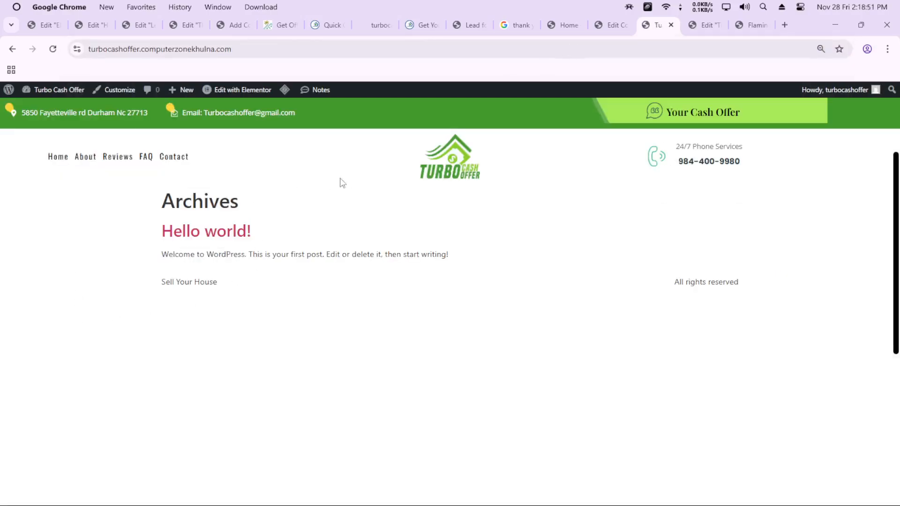
{"action": "left_click", "coordinate": [65, 158]}
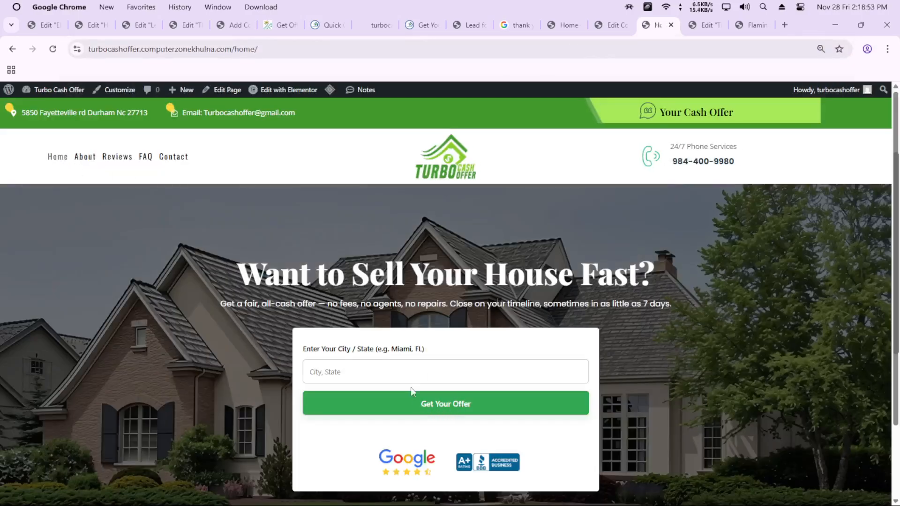
Enter california as the city/state in the Home page's location form and submit it
{"action": "left_click", "coordinate": [389, 369]}
{"action": "left_click", "coordinate": [394, 401]}
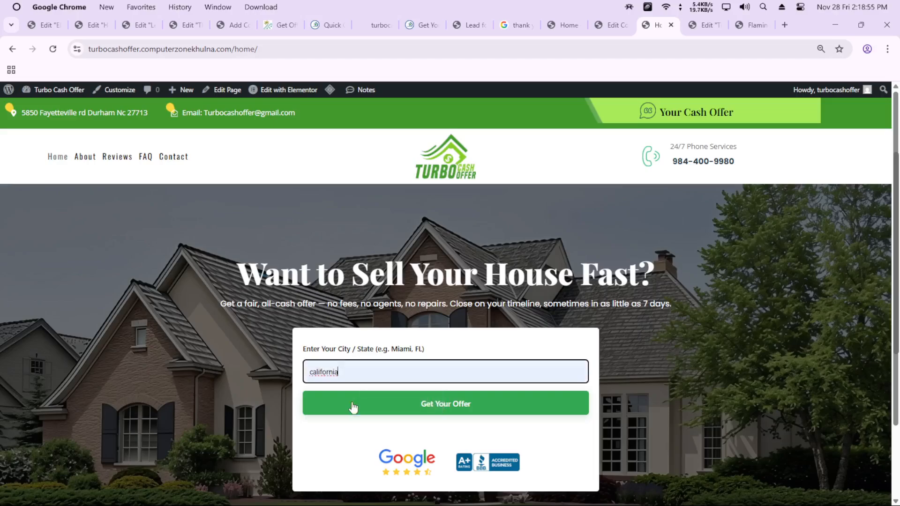
{"action": "left_click", "coordinate": [417, 411]}
Fill in the lead form's first name, last name, phone and email, and choose Mail for how the visitor heard about the company
{"action": "left_click", "coordinate": [220, 238]}
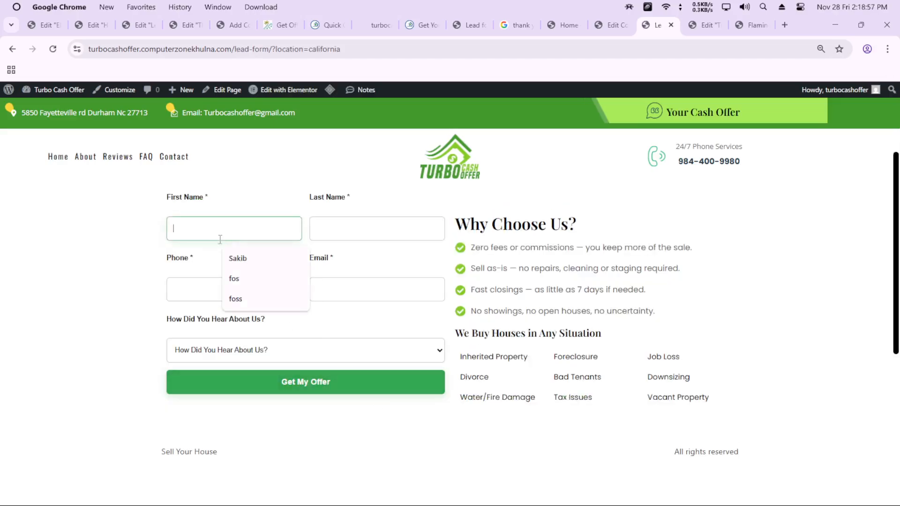
{"action": "left_click", "coordinate": [241, 279]}
{"action": "left_click", "coordinate": [372, 228]}
{"action": "left_click", "coordinate": [228, 295]}
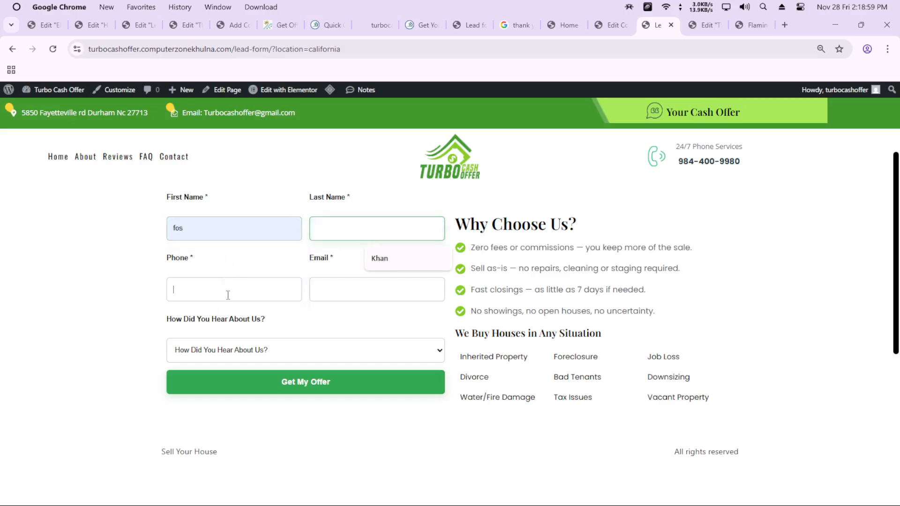
{"action": "left_click", "coordinate": [251, 326]}
{"action": "left_click", "coordinate": [337, 296]}
{"action": "left_click", "coordinate": [349, 232]}
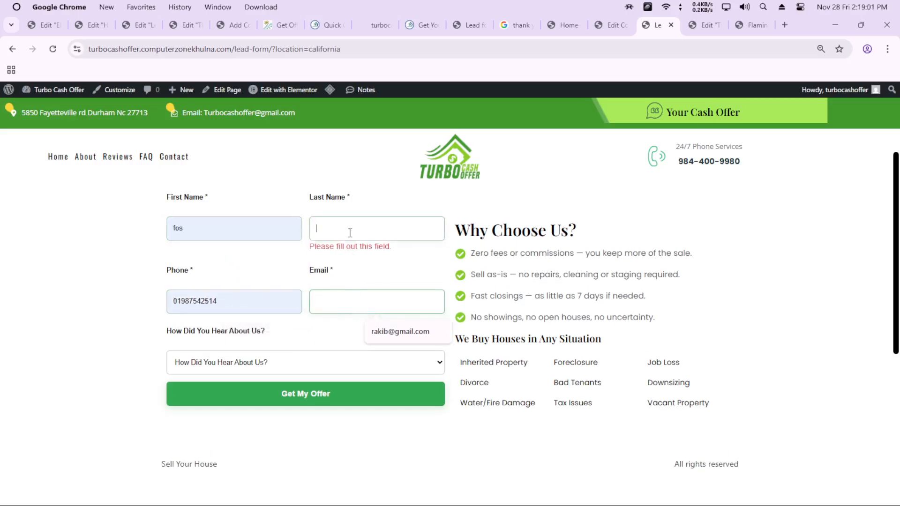
{"action": "left_click", "coordinate": [381, 255]}
{"action": "left_click", "coordinate": [359, 293]}
{"action": "left_click", "coordinate": [396, 319]}
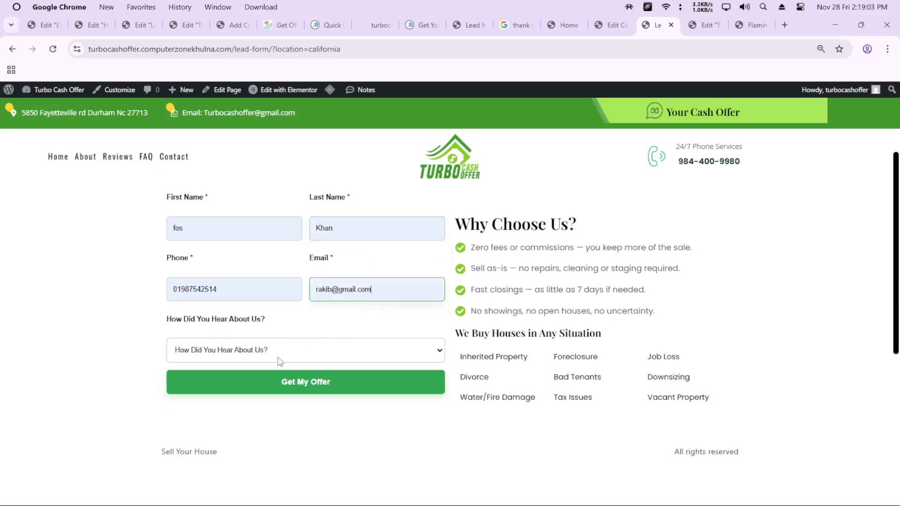
{"action": "left_click", "coordinate": [280, 361]}
{"action": "left_click", "coordinate": [203, 414]}
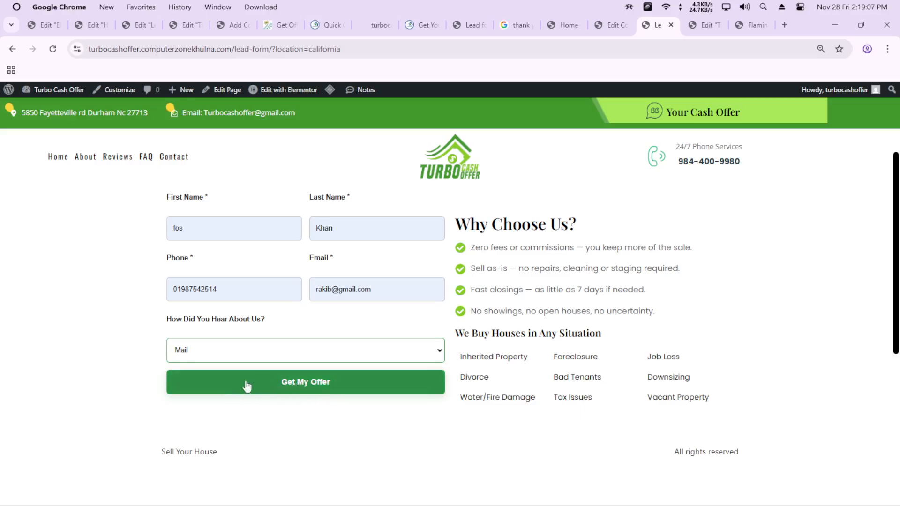
Submit the completed lead form, refresh Flamingo's inbound messages, and open the newest submission
{"action": "left_click", "coordinate": [301, 392]}
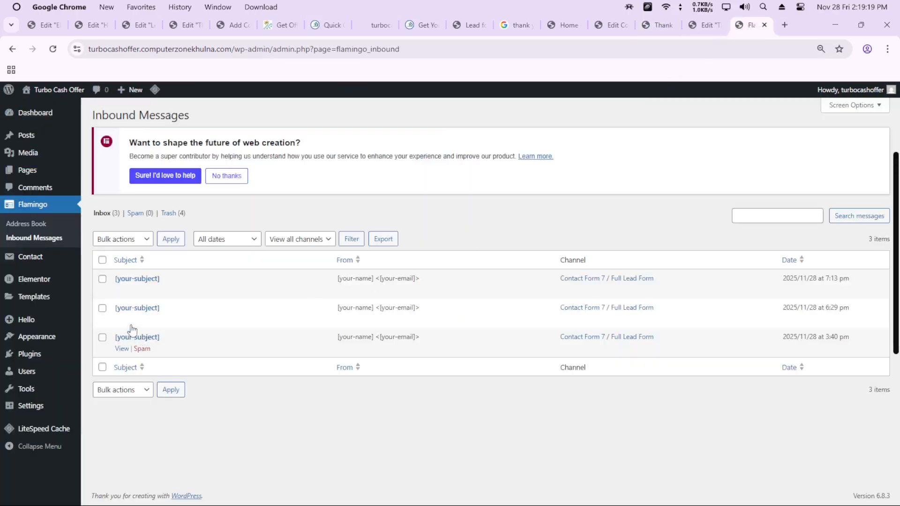
{"action": "left_click", "coordinate": [53, 50]}
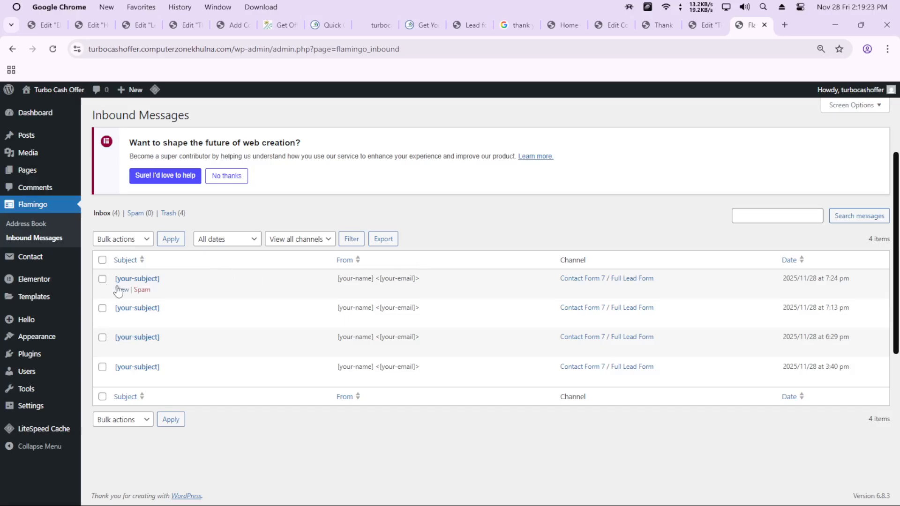
{"action": "left_click", "coordinate": [120, 289]}
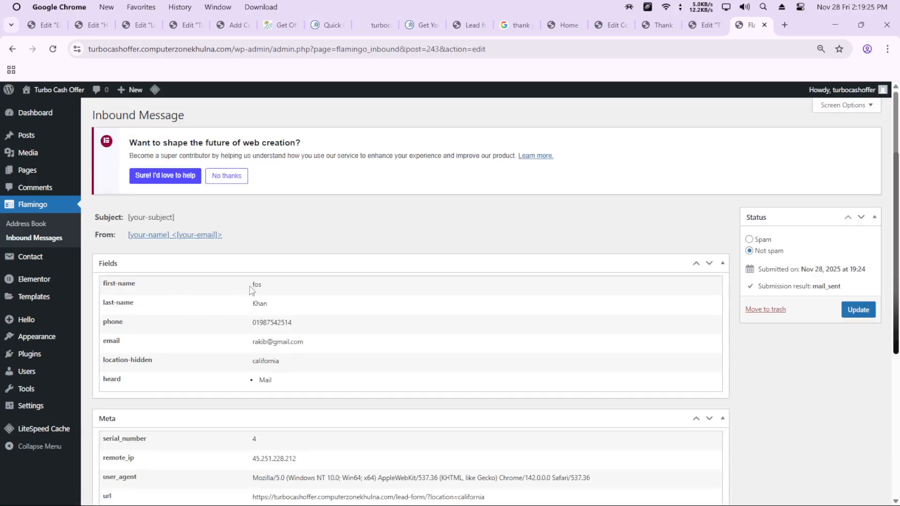
Examine the submitted field values of the inbound message and look through its Meta section
{"action": "left_click_drag", "start_coordinate": [252, 291], "coordinate": [277, 393]}
{"action": "left_click", "coordinate": [330, 226]}
{"action": "scroll", "coordinate": [328, 249], "scroll_direction": "down", "scroll_amount": 3}
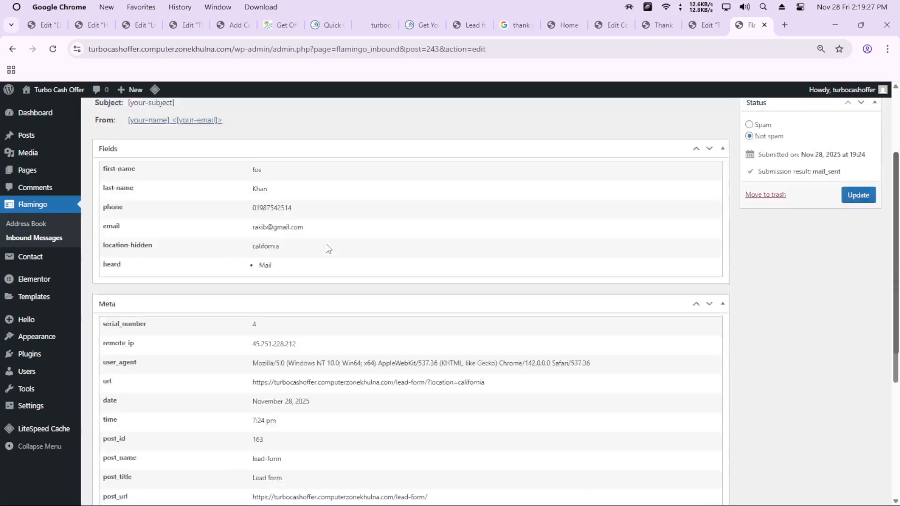
{"action": "scroll", "coordinate": [328, 248], "scroll_direction": "down", "scroll_amount": 2}
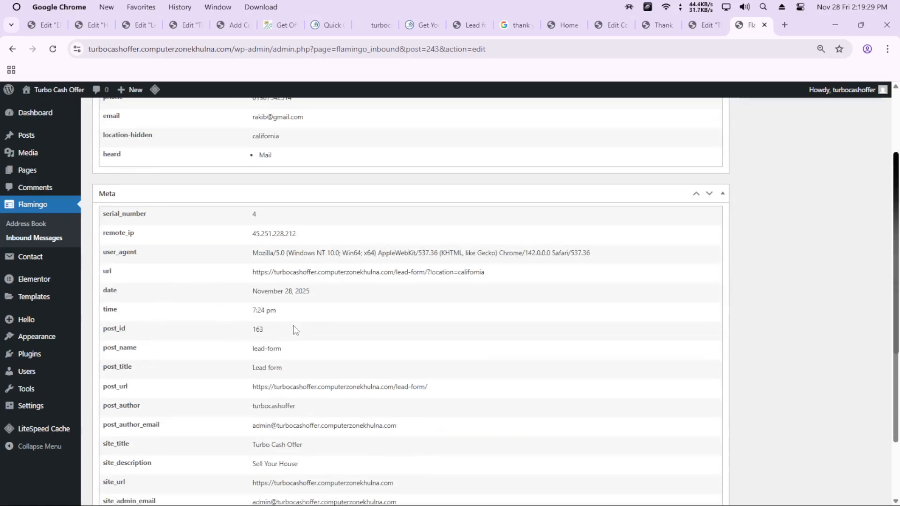
{"action": "scroll", "coordinate": [295, 328], "scroll_direction": "down", "scroll_amount": 2}
{"action": "scroll", "coordinate": [251, 304], "scroll_direction": "up", "scroll_amount": 3}
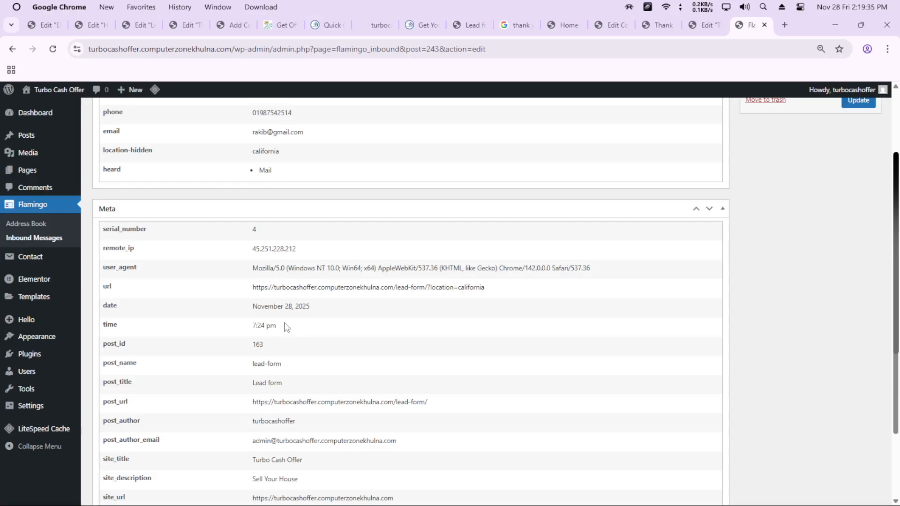
Check the message's remote IP, user agent, URL, date and post ID metadata, and review the submitted fields again
{"action": "left_click_drag", "start_coordinate": [291, 250], "coordinate": [241, 256]}
{"action": "left_click_drag", "start_coordinate": [601, 273], "coordinate": [232, 266]}
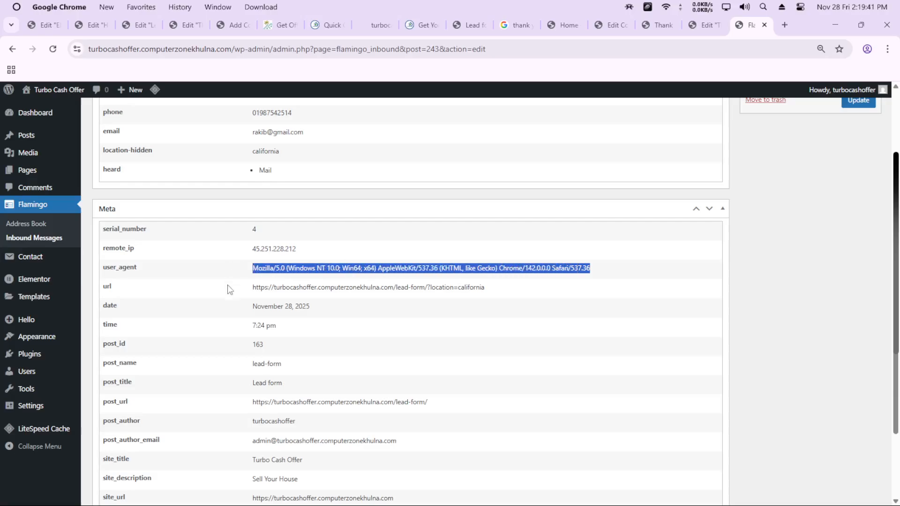
{"action": "left_click_drag", "start_coordinate": [458, 291], "coordinate": [262, 278]}
{"action": "left_click_drag", "start_coordinate": [311, 308], "coordinate": [238, 316]}
{"action": "left_click_drag", "start_coordinate": [290, 343], "coordinate": [222, 342]}
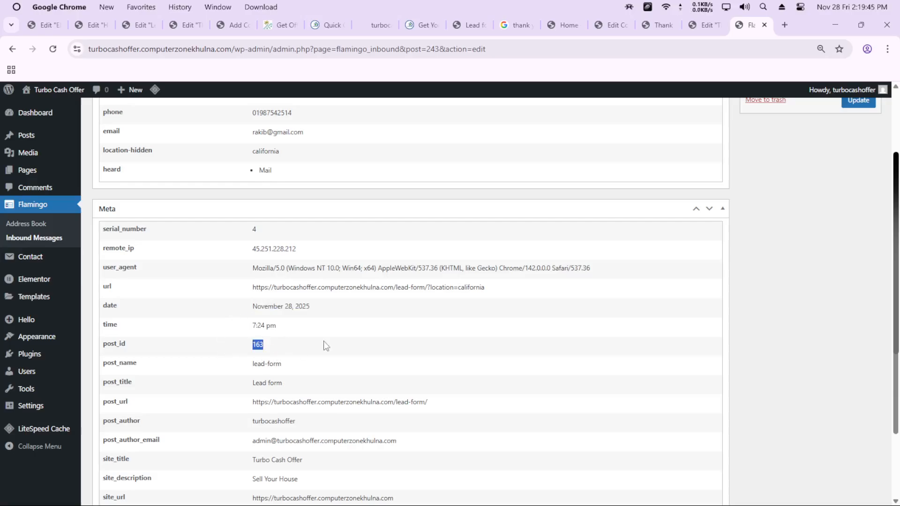
{"action": "scroll", "coordinate": [324, 344], "scroll_direction": "up", "scroll_amount": 3}
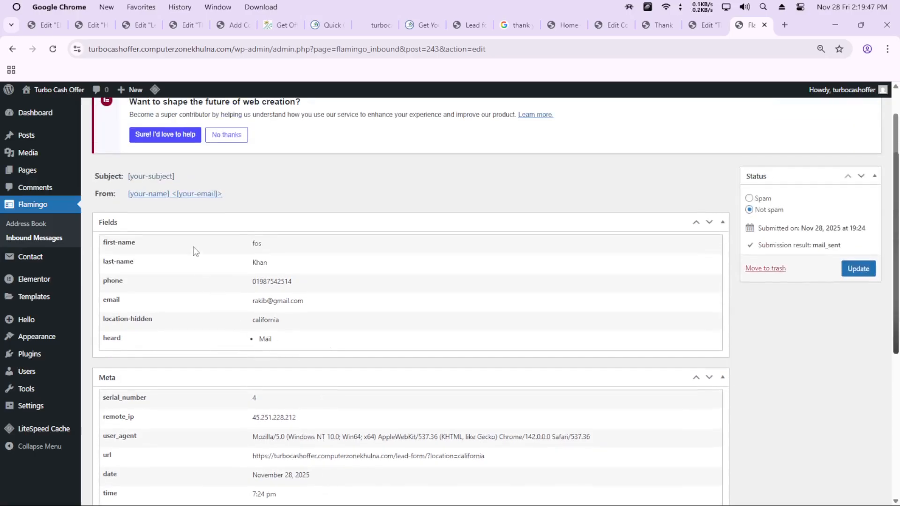
{"action": "left_click_drag", "start_coordinate": [244, 253], "coordinate": [272, 350]}
{"action": "left_click", "coordinate": [276, 337]}
Open the Full Lead Form from the Contact Form 7 list for editing and show its mail settings
{"action": "mouse_move", "coordinate": [26, 264]}
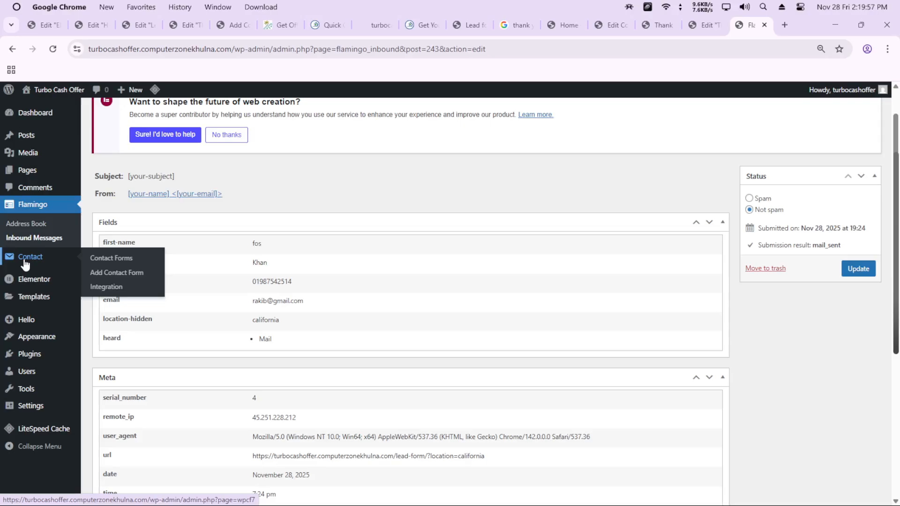
{"action": "left_click", "coordinate": [25, 265]}
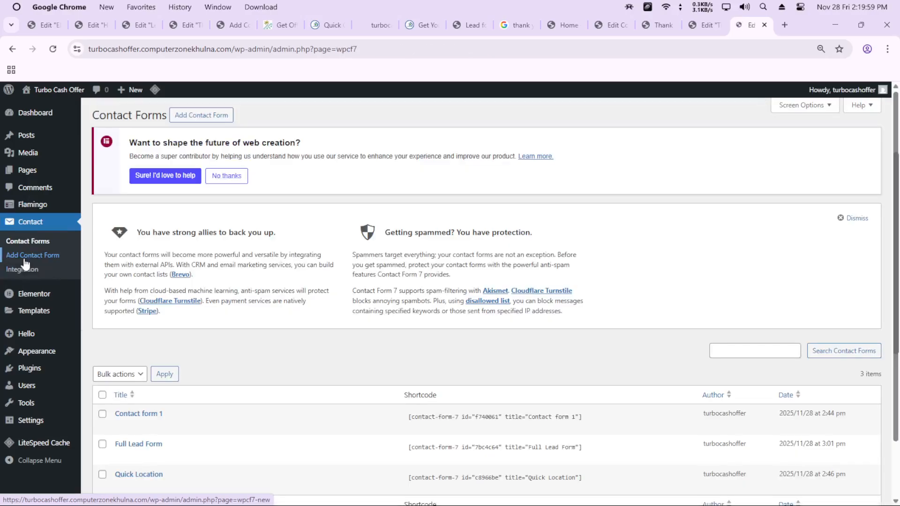
{"action": "scroll", "coordinate": [123, 397], "scroll_direction": "down", "scroll_amount": 2}
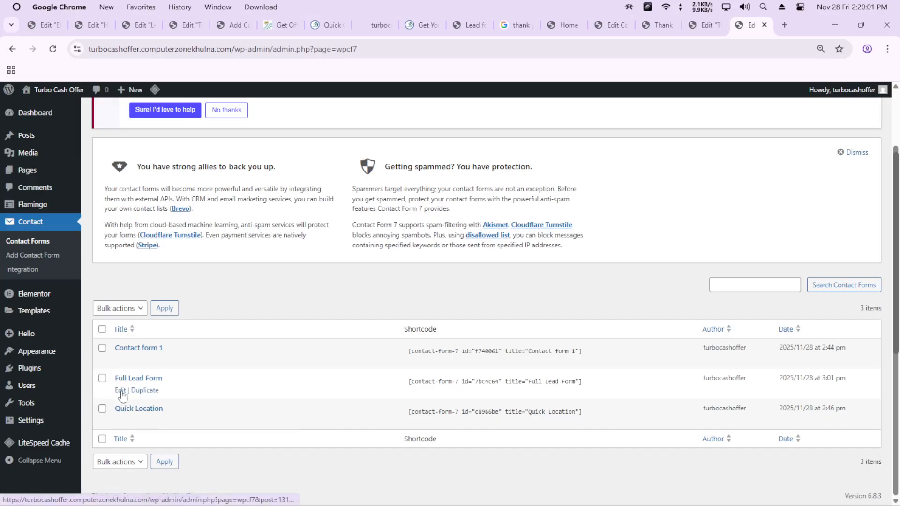
{"action": "left_click", "coordinate": [121, 392]}
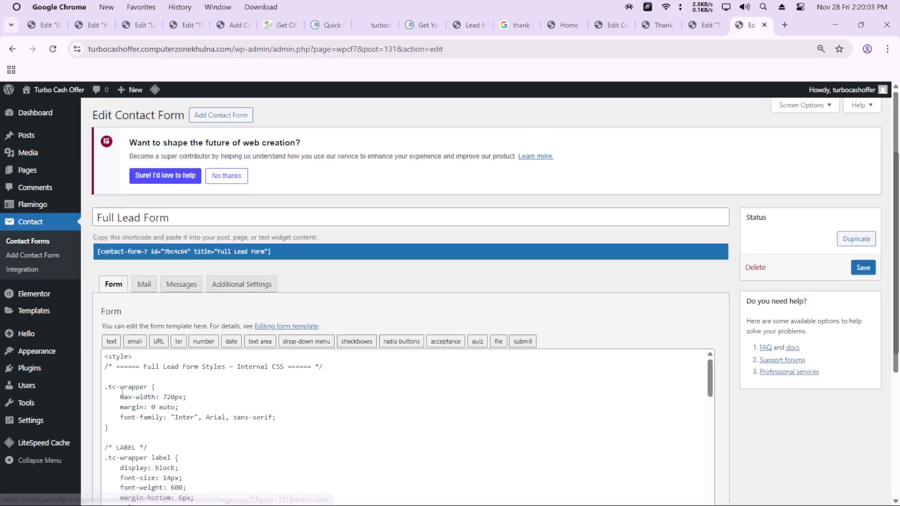
{"action": "left_click", "coordinate": [144, 286]}
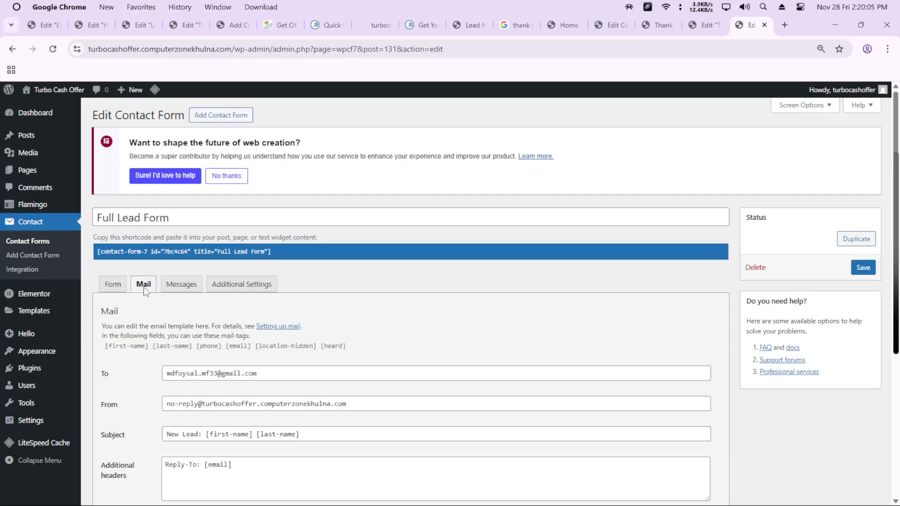
Review the recipient address and the sender address with its site domain in the Full Lead Form's mail template
{"action": "scroll", "coordinate": [387, 315], "scroll_direction": "down", "scroll_amount": 3}
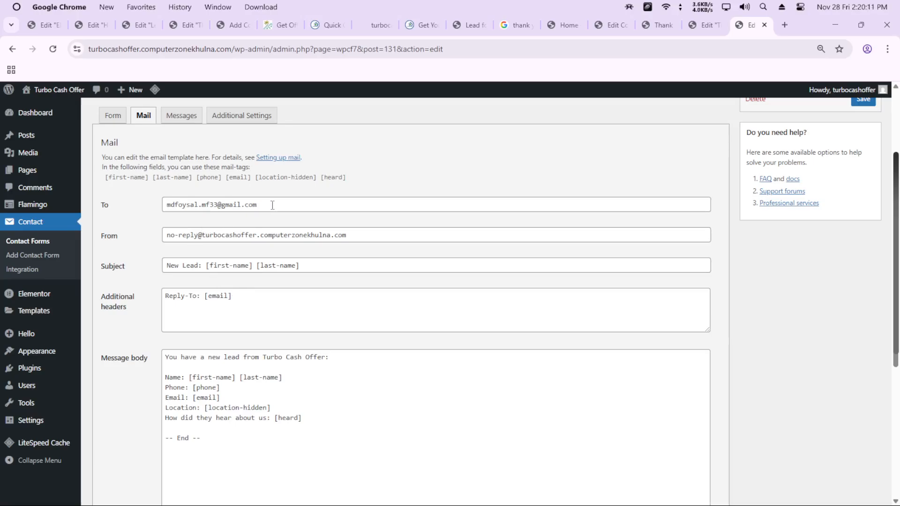
{"action": "left_click_drag", "start_coordinate": [273, 205], "coordinate": [159, 209]}
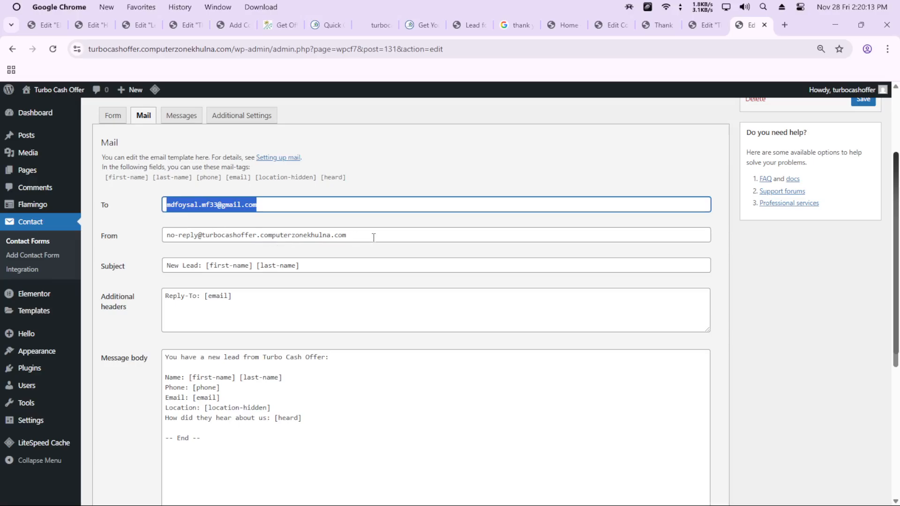
{"action": "left_click_drag", "start_coordinate": [373, 237], "coordinate": [166, 238]}
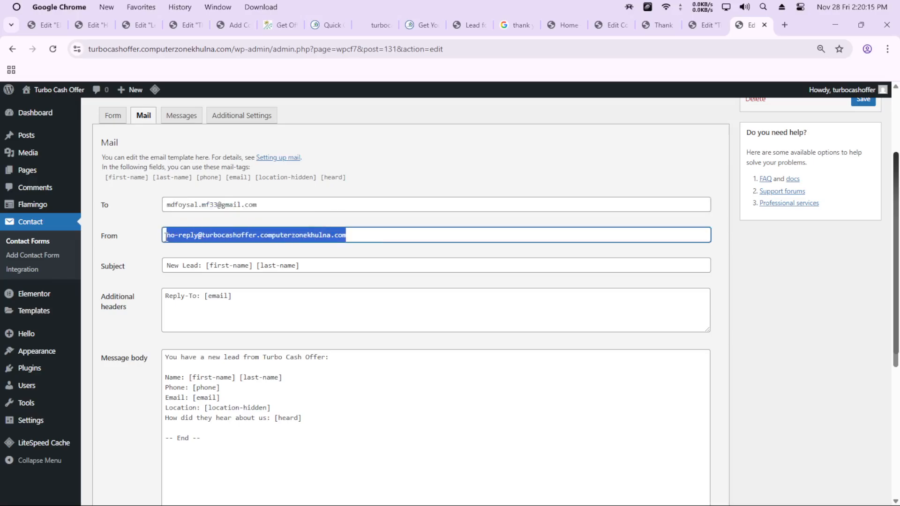
{"action": "left_click", "coordinate": [287, 235]}
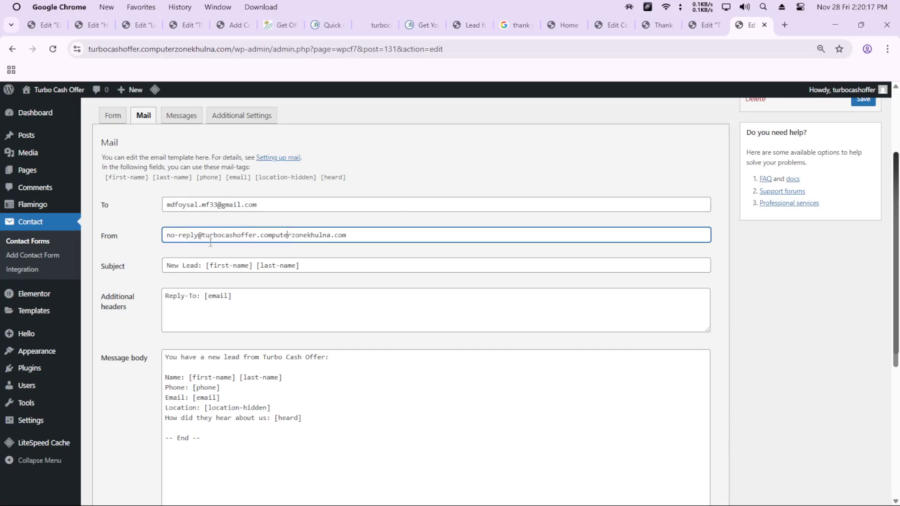
{"action": "left_click_drag", "start_coordinate": [202, 235], "coordinate": [338, 235]}
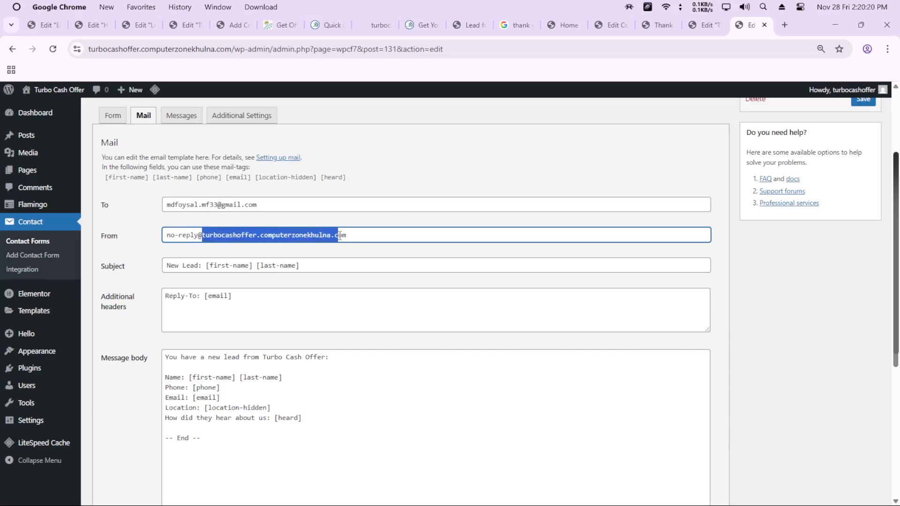
{"action": "left_click", "coordinate": [259, 234]}
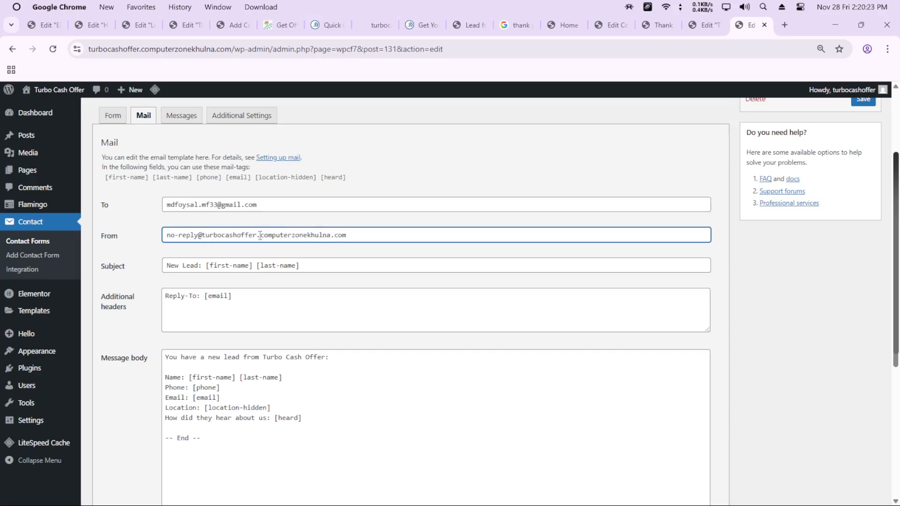
Compare the mail template's subject and Reply-To header with the available [first-name], [last-name] and [email] mail-tags
{"action": "left_click_drag", "start_coordinate": [322, 266], "coordinate": [164, 272]}
{"action": "left_click", "coordinate": [216, 266]}
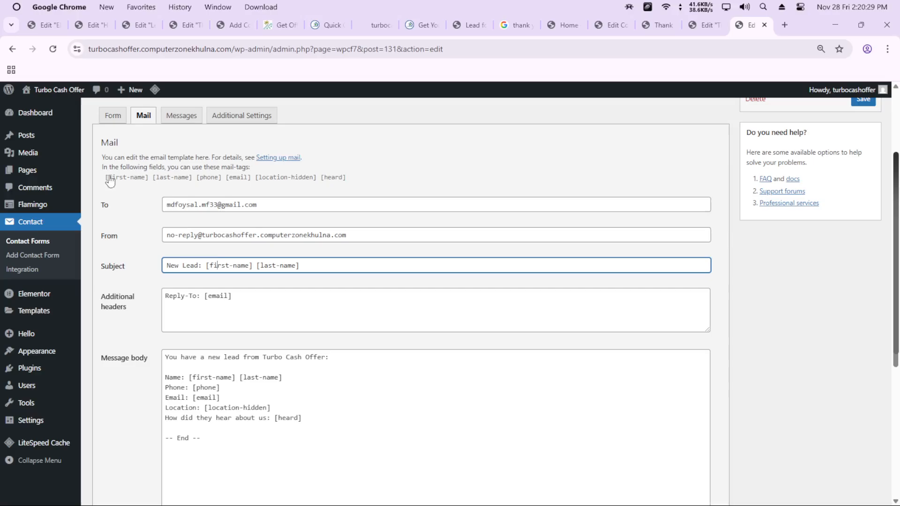
{"action": "left_click_drag", "start_coordinate": [105, 178], "coordinate": [192, 178]}
{"action": "left_click_drag", "start_coordinate": [302, 265], "coordinate": [255, 265]}
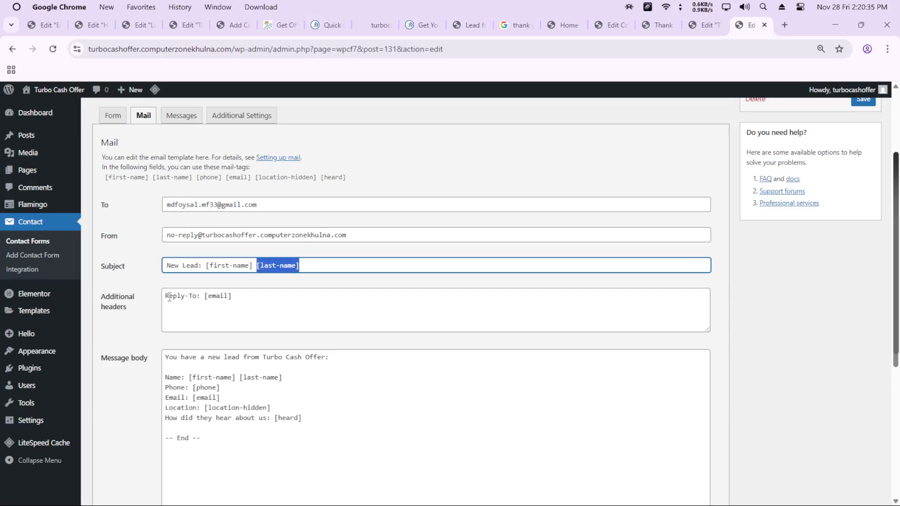
{"action": "left_click", "coordinate": [244, 183]}
{"action": "left_click", "coordinate": [244, 184]}
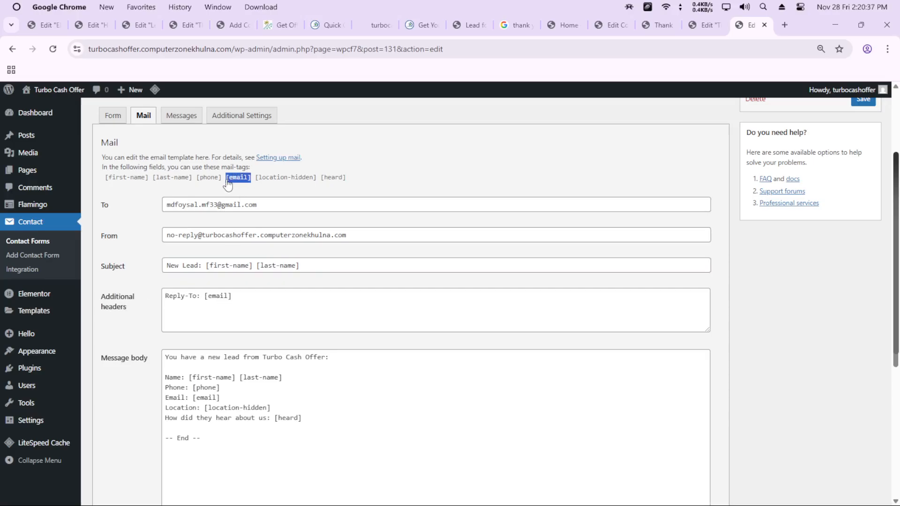
{"action": "left_click_drag", "start_coordinate": [233, 296], "coordinate": [204, 296]}
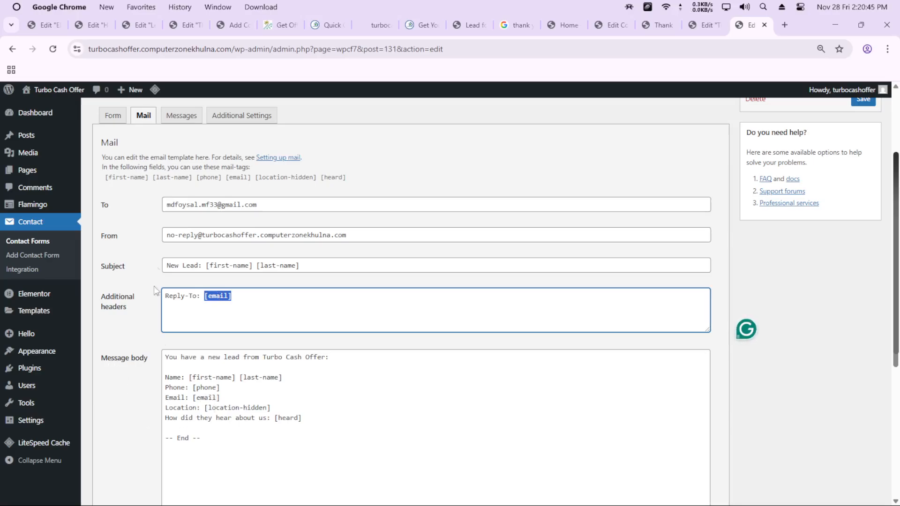
View the Thank You page in its Elementor tab, and review the message body of the Full Lead Form's mail template
{"action": "left_click", "coordinate": [707, 28]}
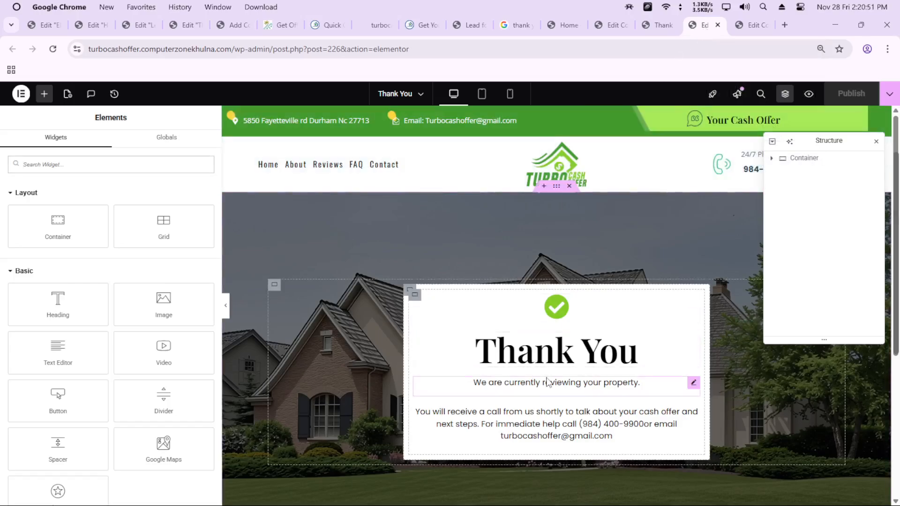
{"action": "left_click", "coordinate": [750, 25]}
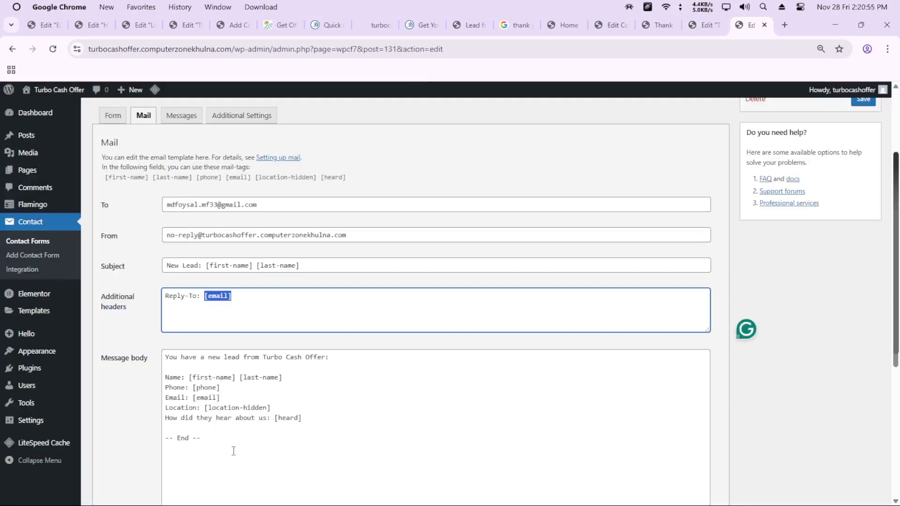
{"action": "left_click_drag", "start_coordinate": [233, 450], "coordinate": [156, 365]}
{"action": "left_click", "coordinate": [251, 428]}
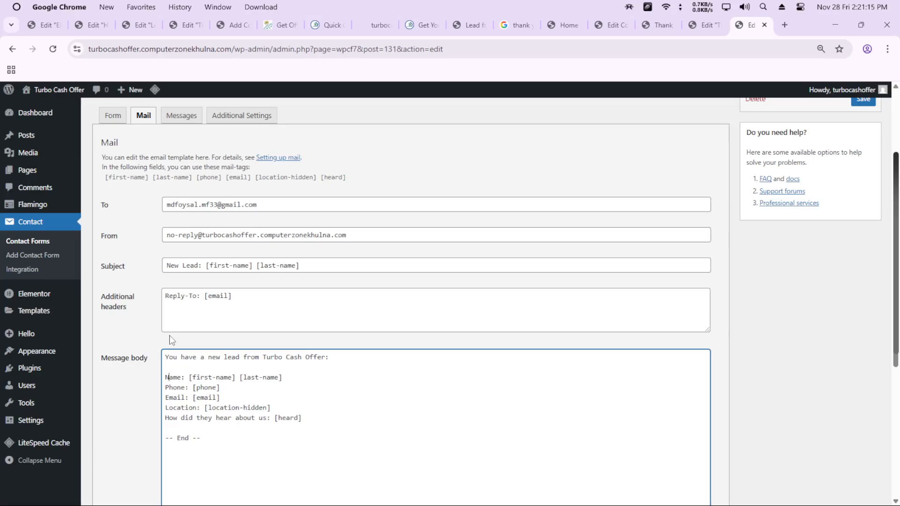
Leave the Full Lead Form's mail settings and go back to Flamingo's inbound messages list
{"action": "left_click", "coordinate": [699, 24]}
{"action": "left_click", "coordinate": [745, 25]}
{"action": "mouse_move", "coordinate": [29, 204]}
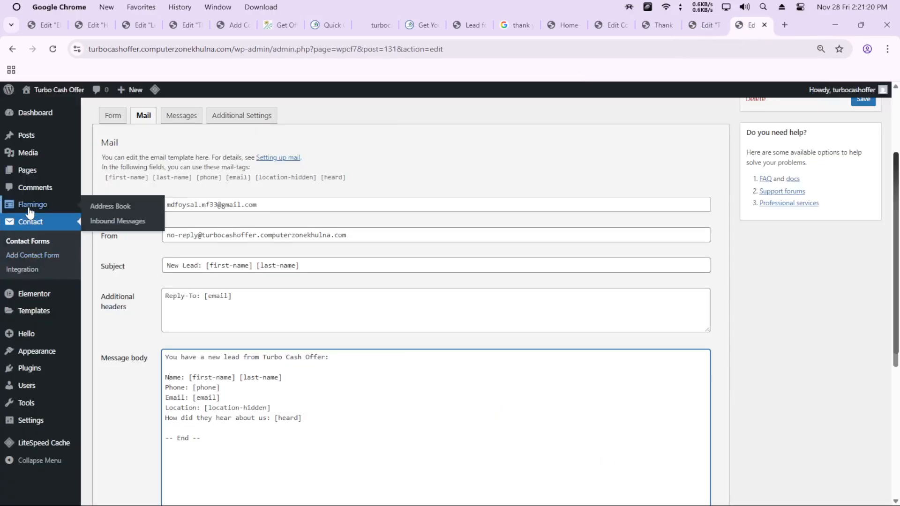
{"action": "left_click", "coordinate": [116, 227]}
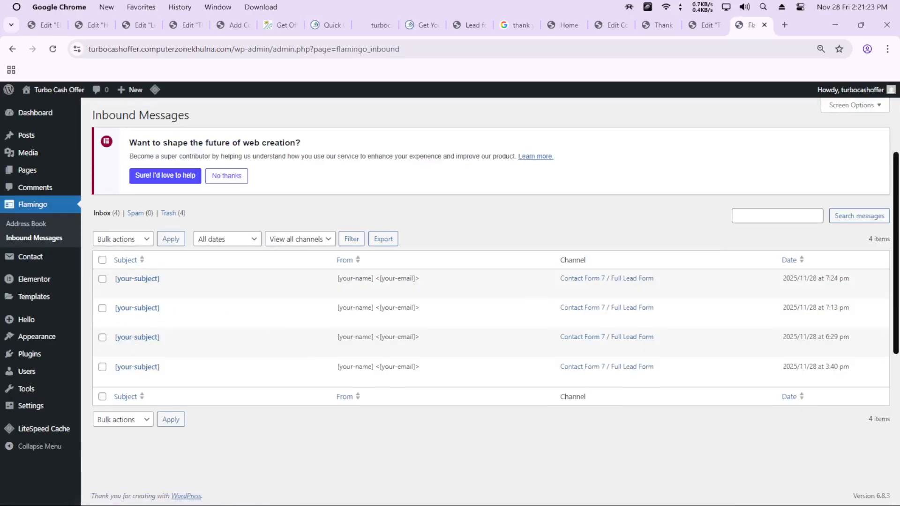